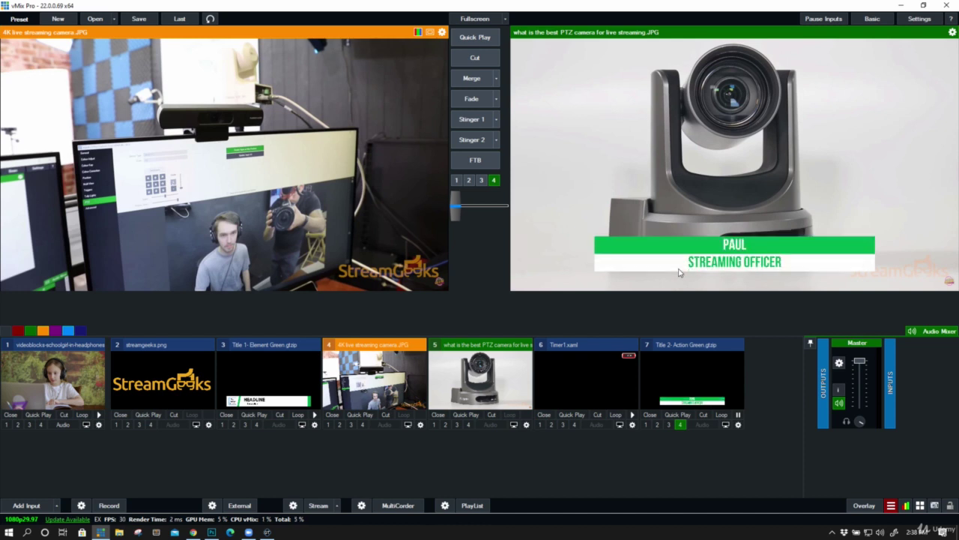
Play the lower third's TransitionOut on input 7, then toggle it off and back onto overlay 4
right_click(679, 362)
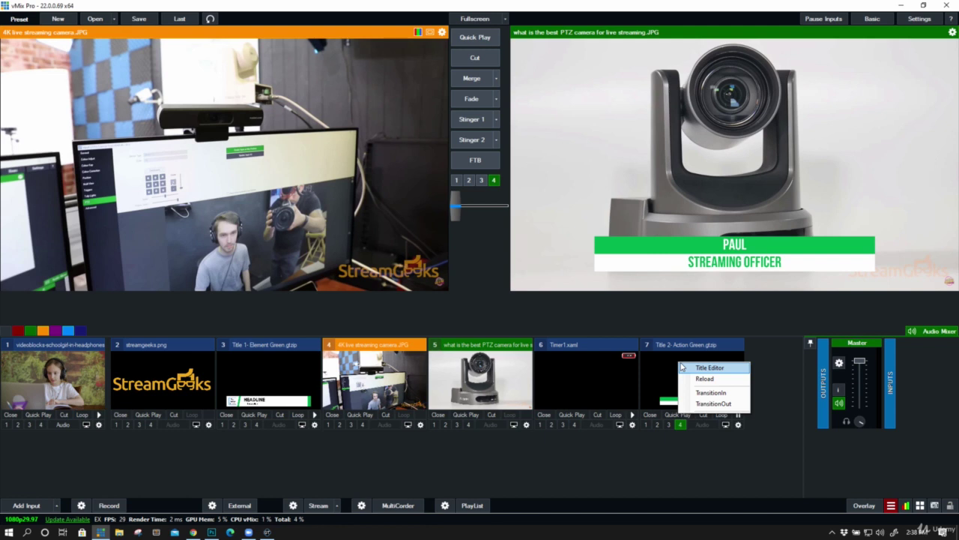
left_click(714, 403)
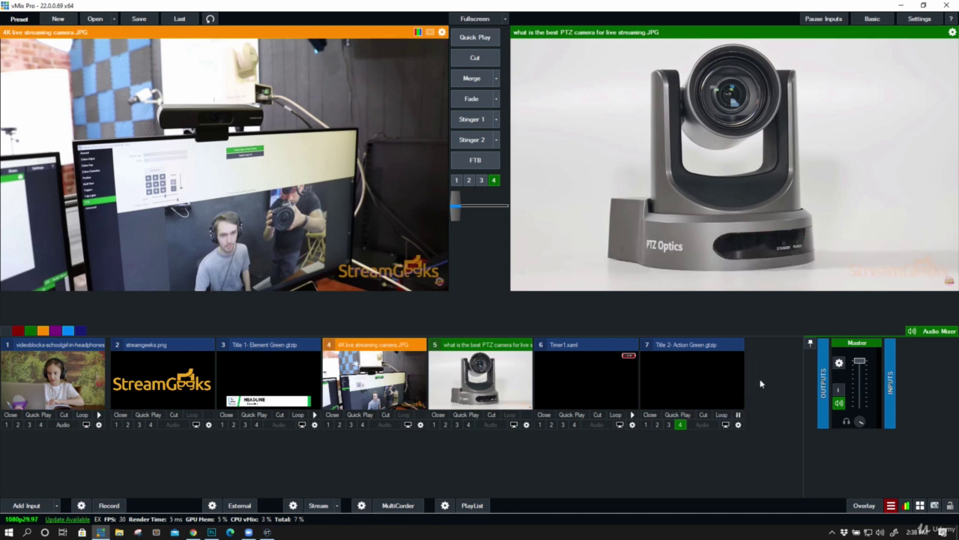
left_click(680, 426)
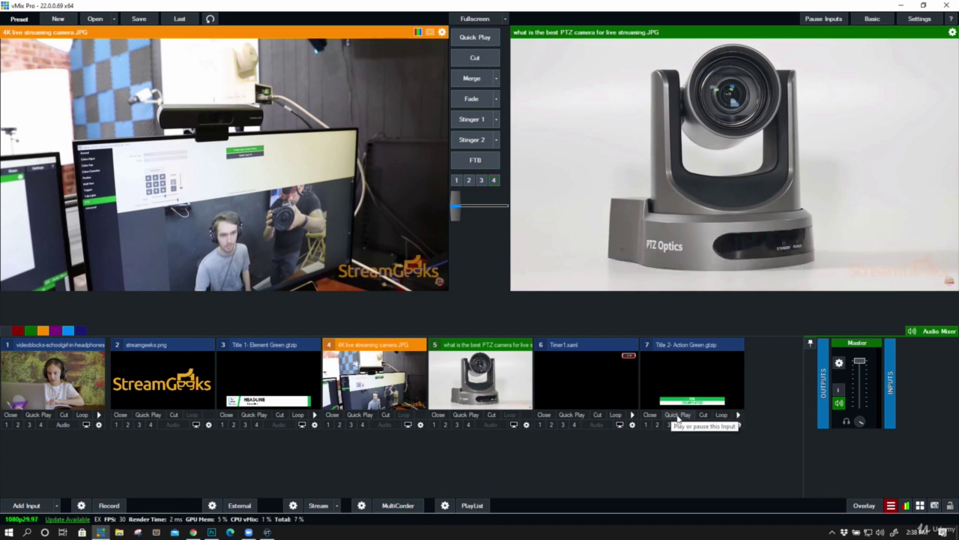
left_click(681, 424)
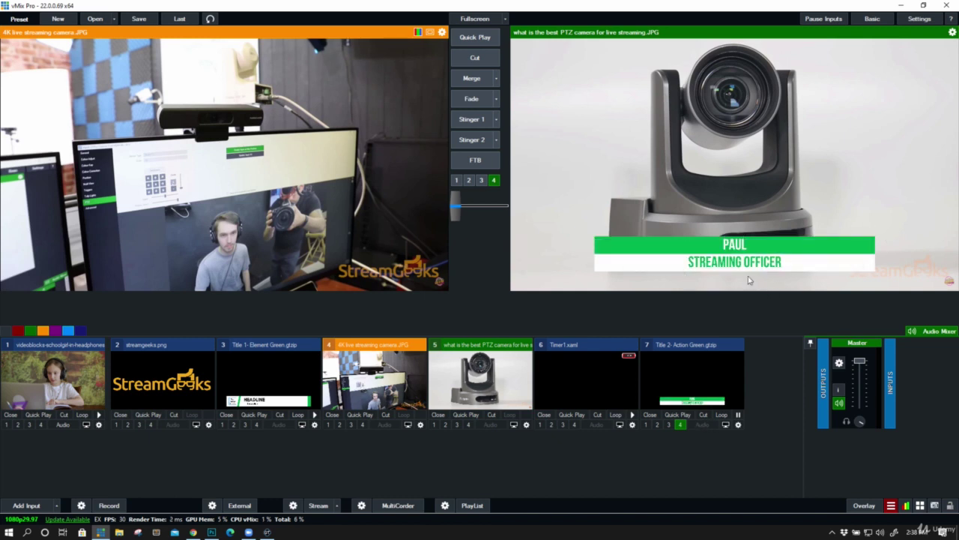
Load overlay 4 in Overlay Settings and accept with OK
left_click(869, 509)
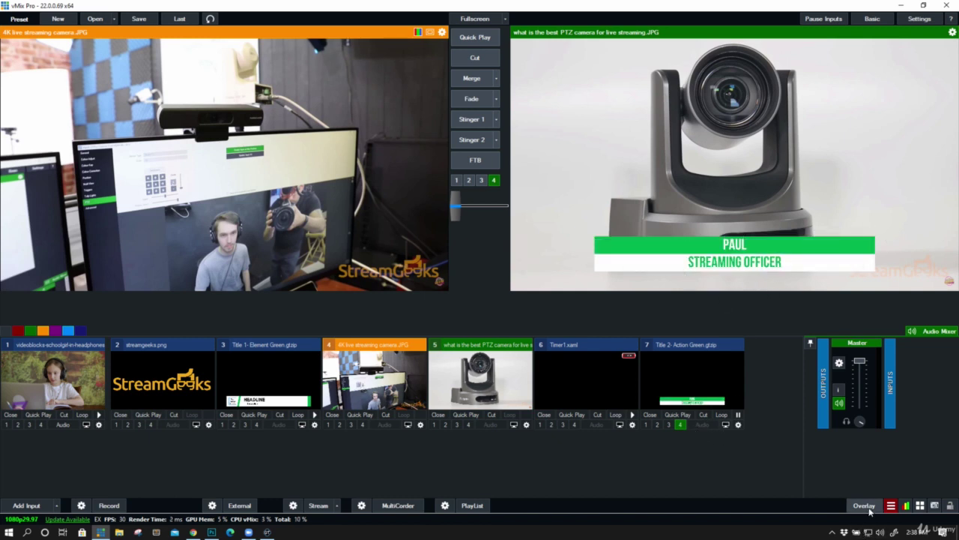
left_click(379, 120)
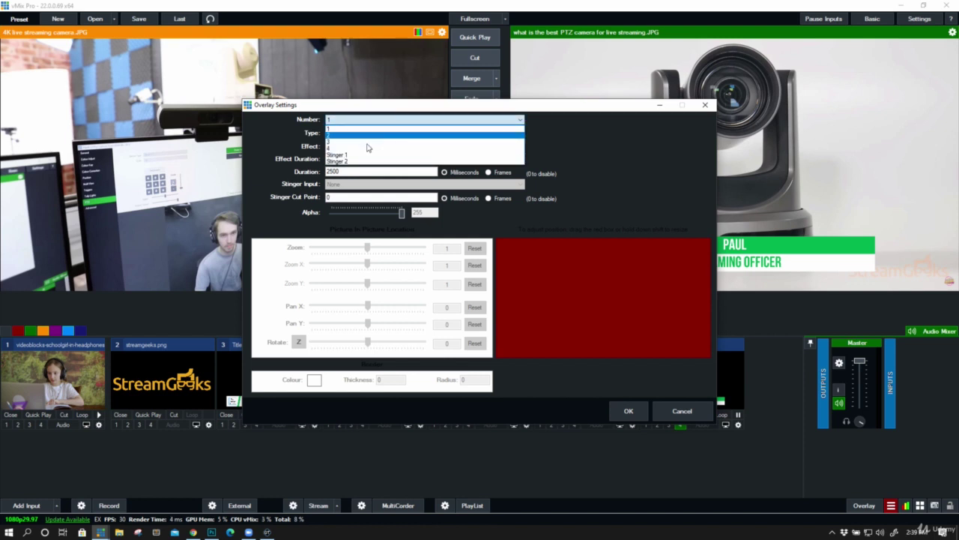
left_click(375, 147)
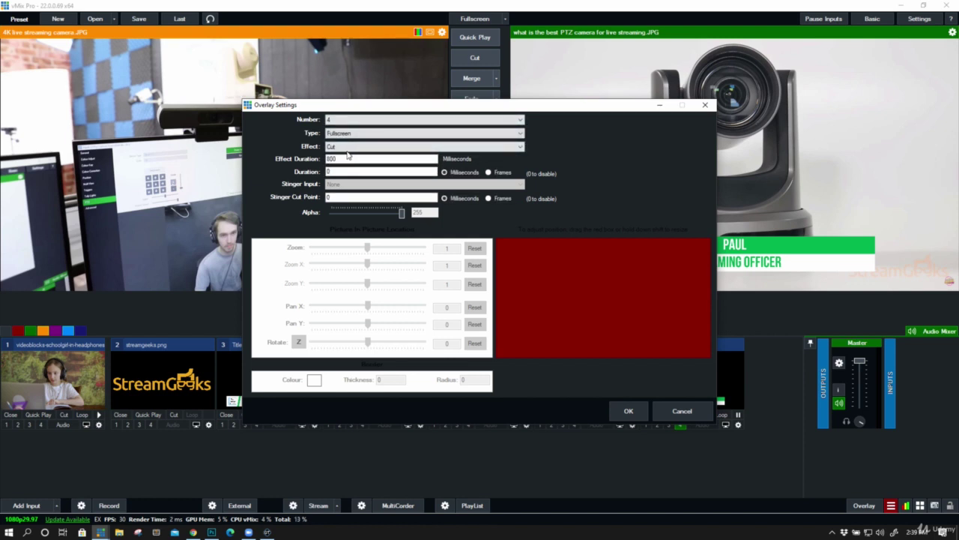
left_click(628, 411)
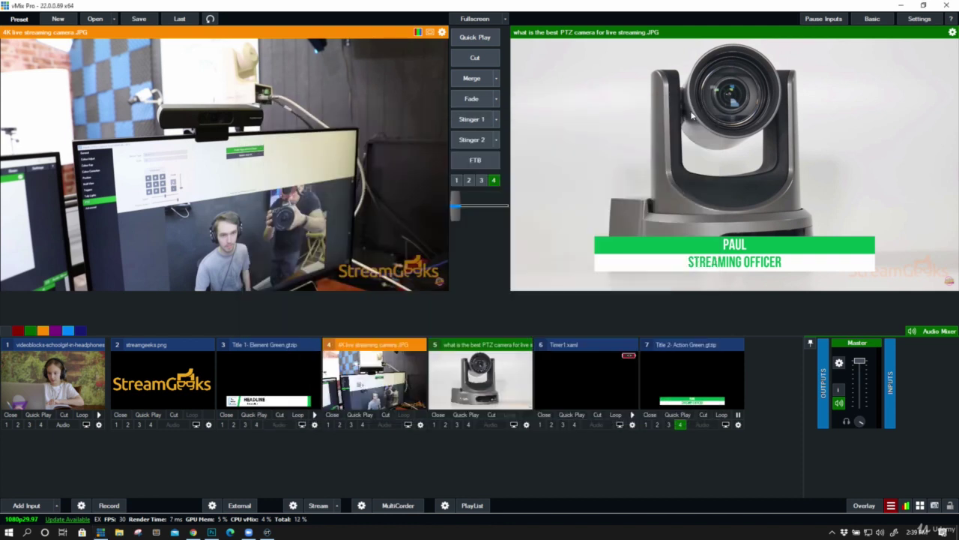
Replay the TransitionOut, TransitionIn and TransitionOut animations, leaving the title cleared from the shot
right_click(668, 369)
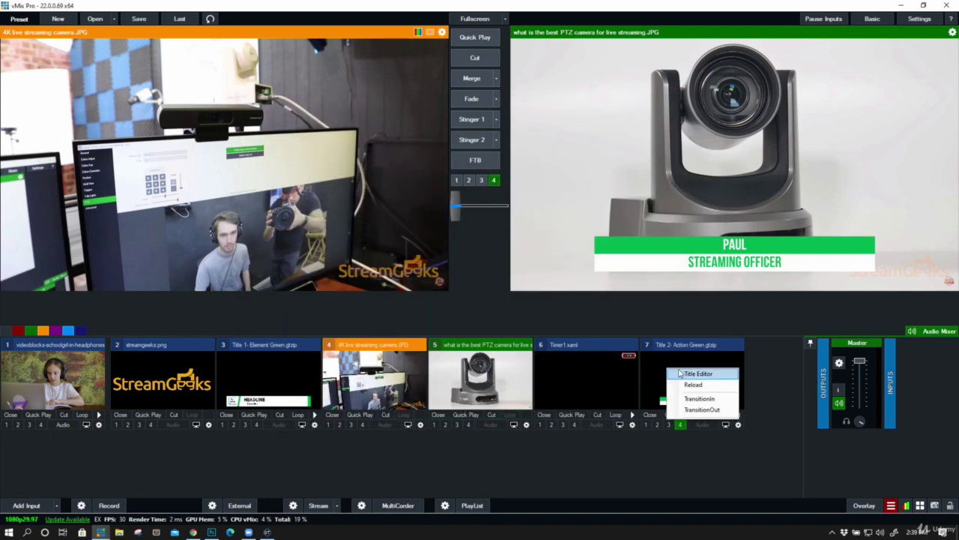
left_click(697, 409)
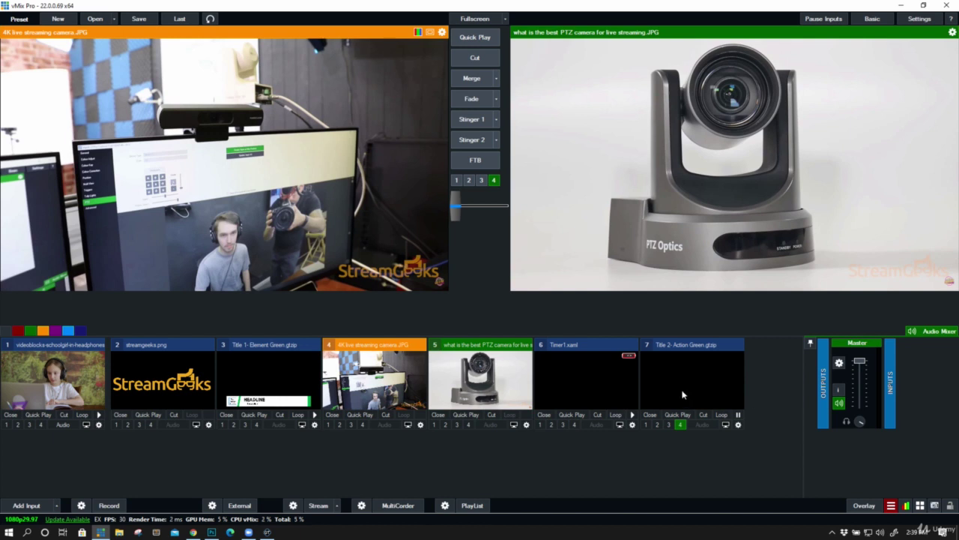
right_click(701, 386)
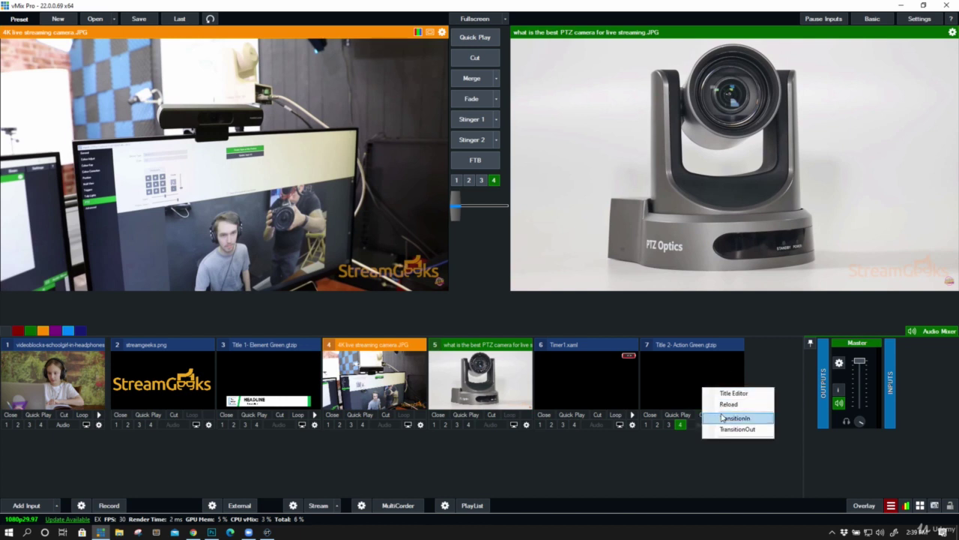
left_click(721, 417)
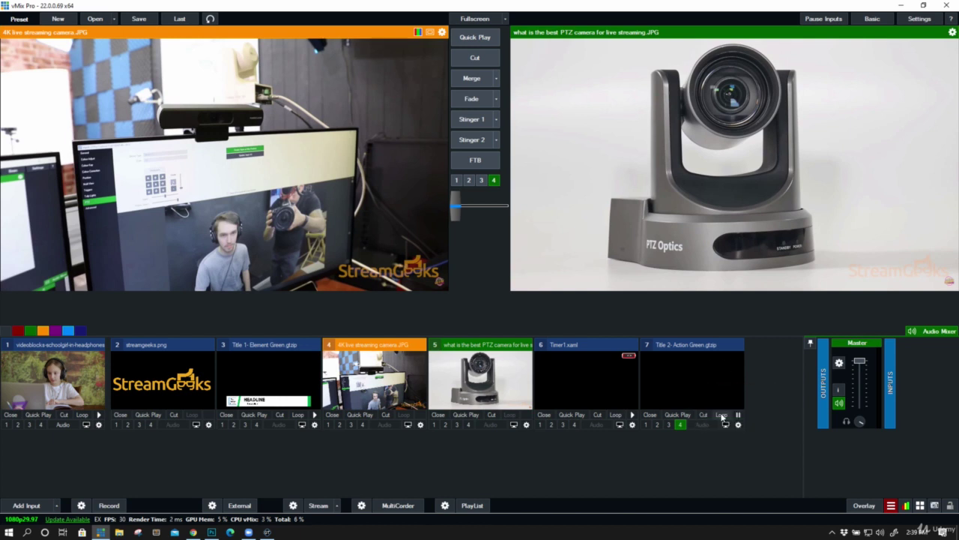
right_click(724, 370)
left_click(749, 410)
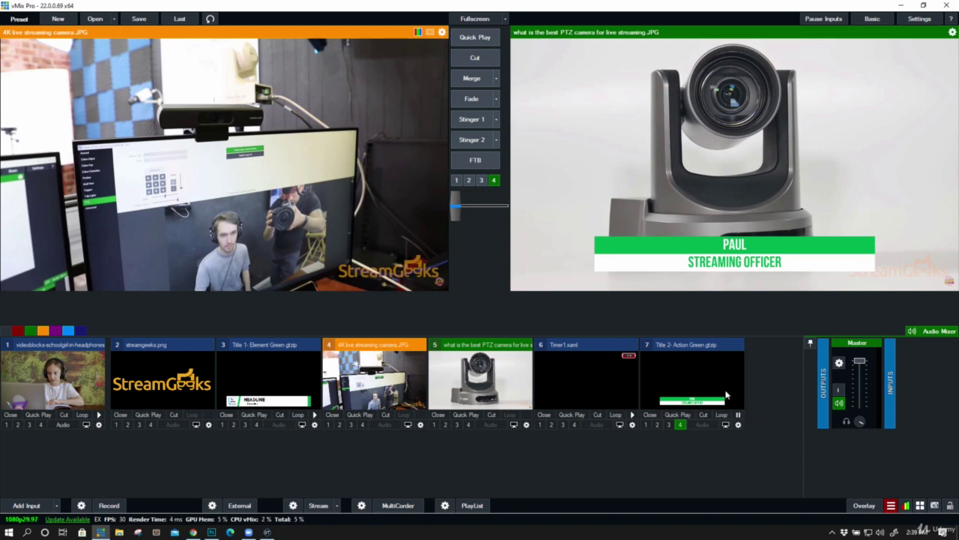
right_click(726, 395)
left_click(746, 437)
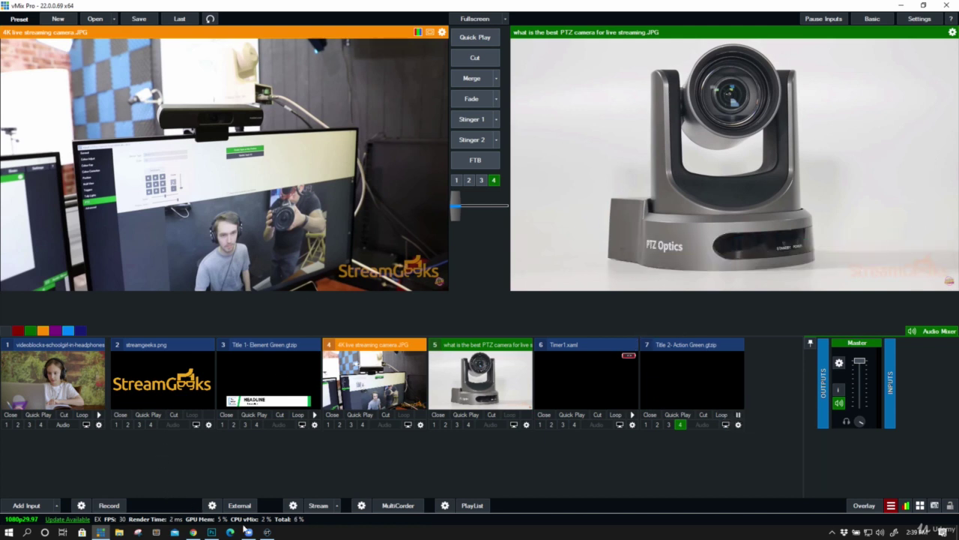
left_click(268, 532)
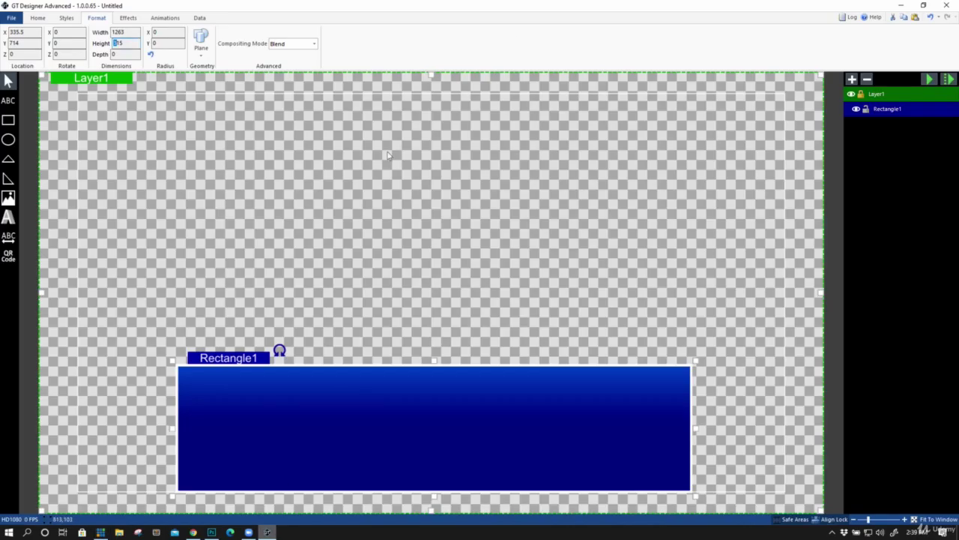
Start a new 1920x1080 HD1080 title without saving the old rectangle design
left_click(11, 17)
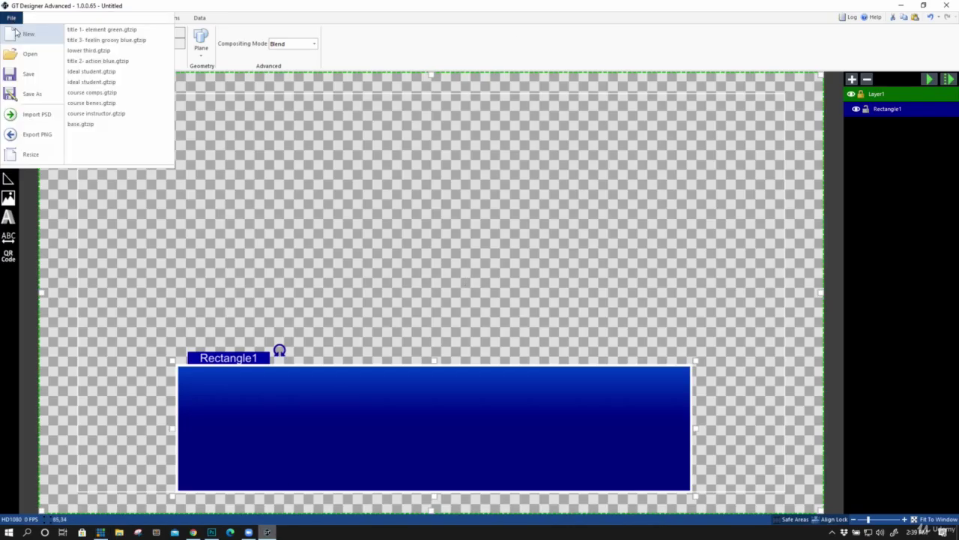
left_click(20, 33)
left_click(442, 301)
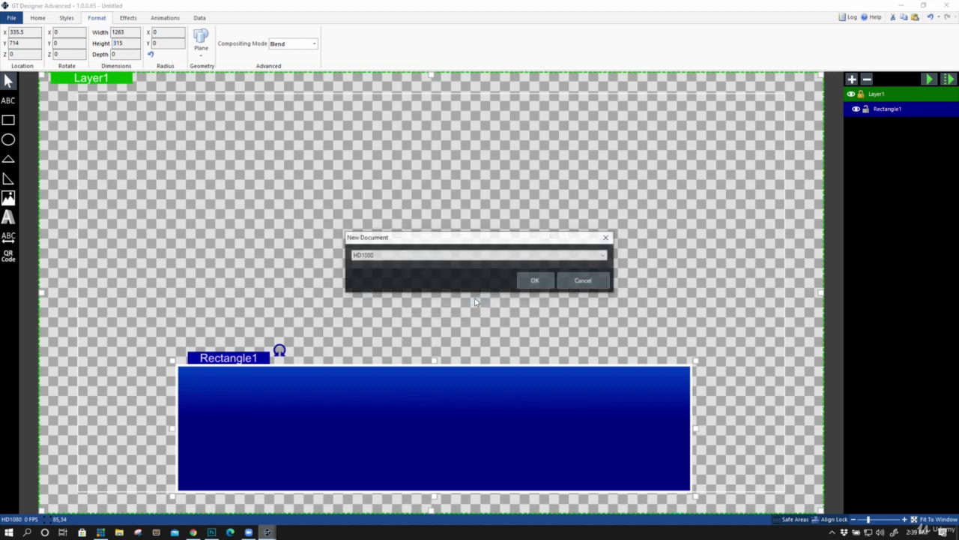
left_click(457, 255)
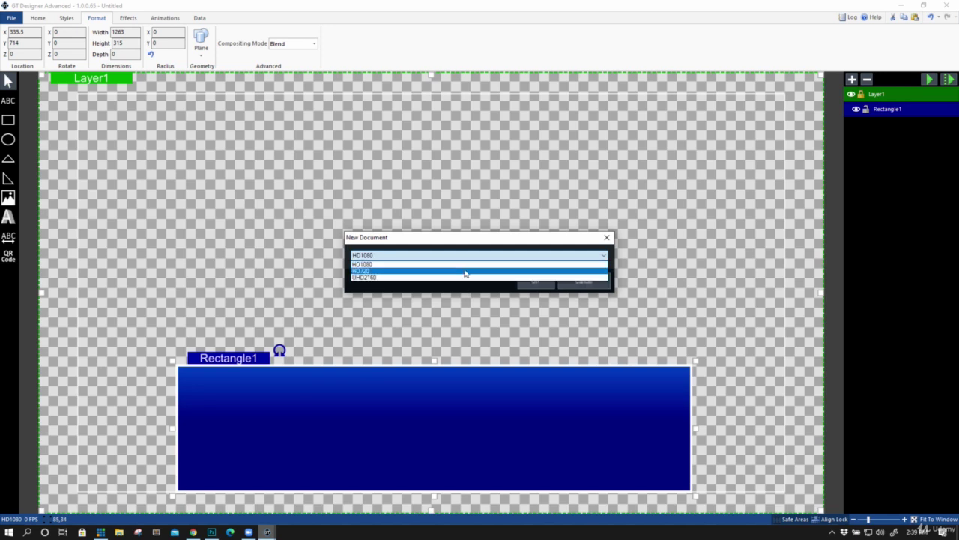
left_click(464, 265)
left_click(534, 281)
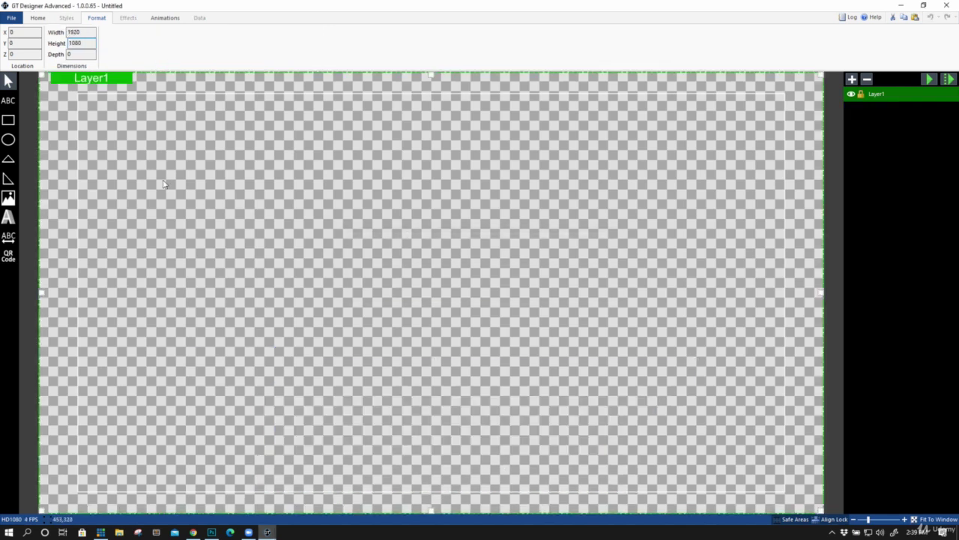
left_click(34, 19)
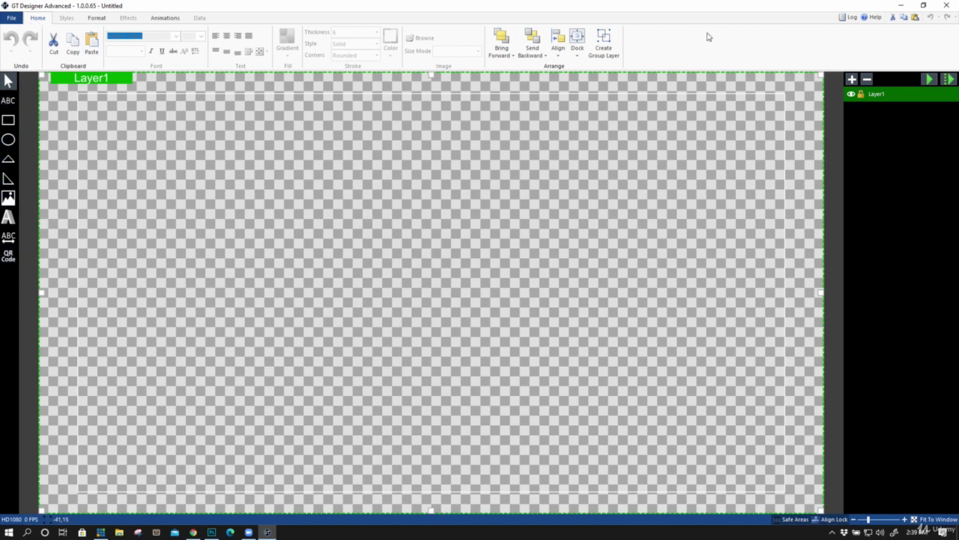
Draw a wide rectangle across the lower canvas and move it down near the bottom
left_click(9, 121)
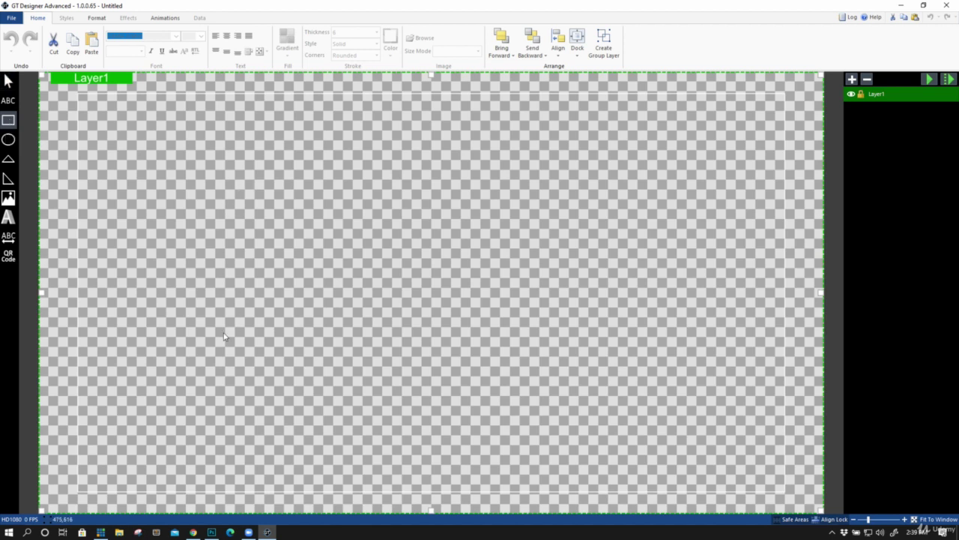
left_click_drag(180, 298, 704, 372)
left_click_drag(548, 337, 540, 400)
left_click_drag(442, 388, 438, 425)
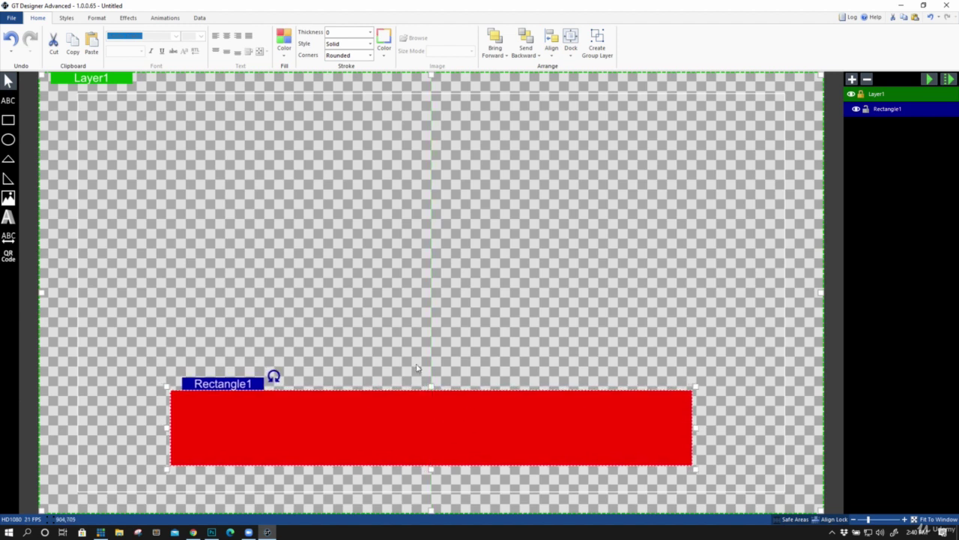
Fill the rectangle with a blue swatch and centre it horizontally on the canvas
right_click(402, 409)
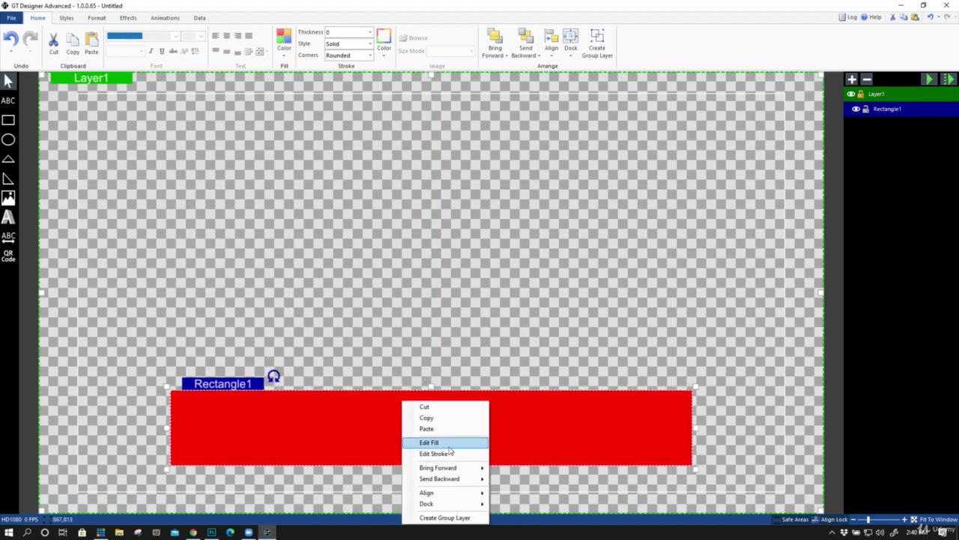
left_click(448, 445)
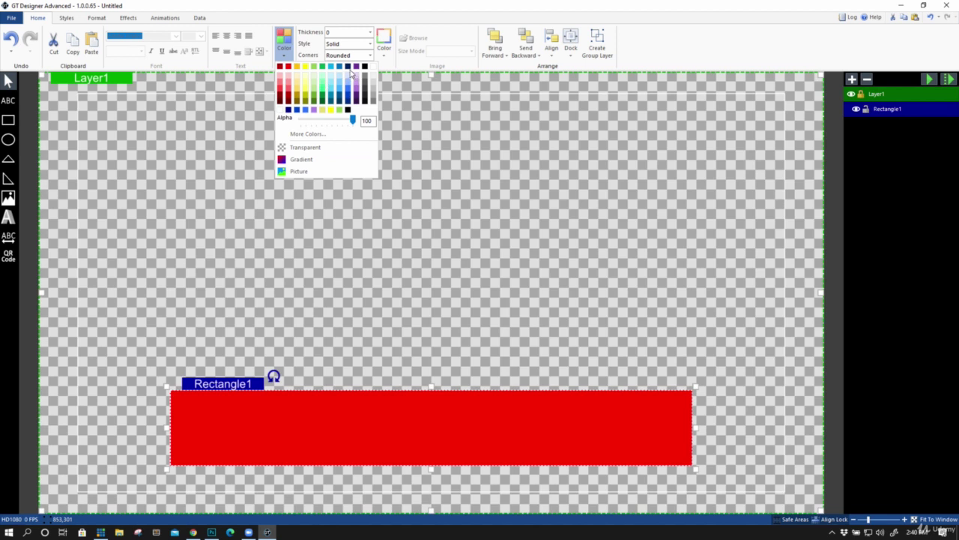
left_click(350, 98)
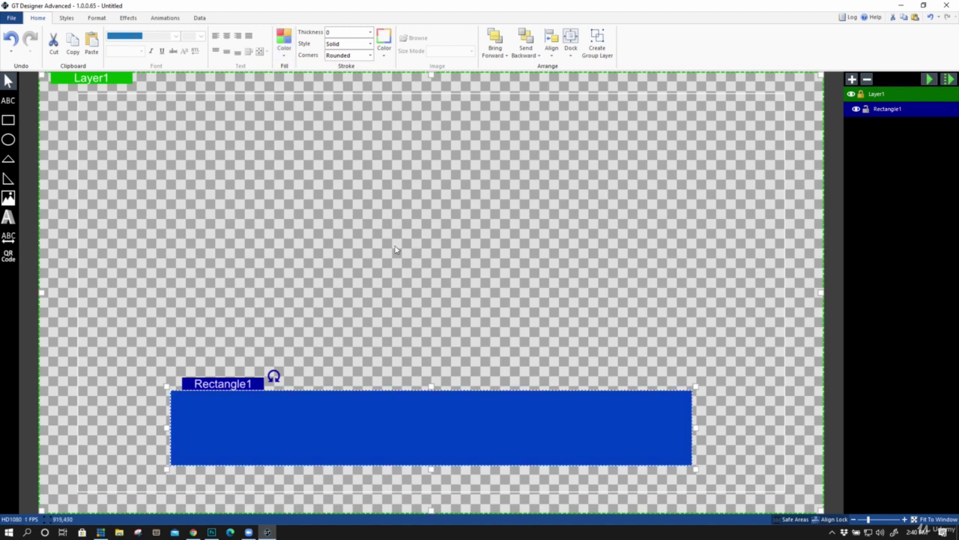
right_click(387, 406)
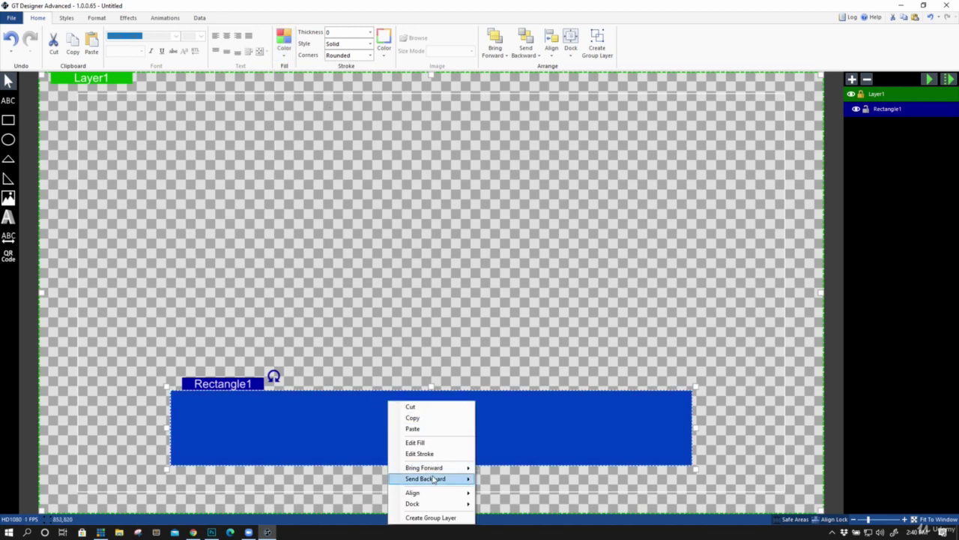
mouse_move(453, 484)
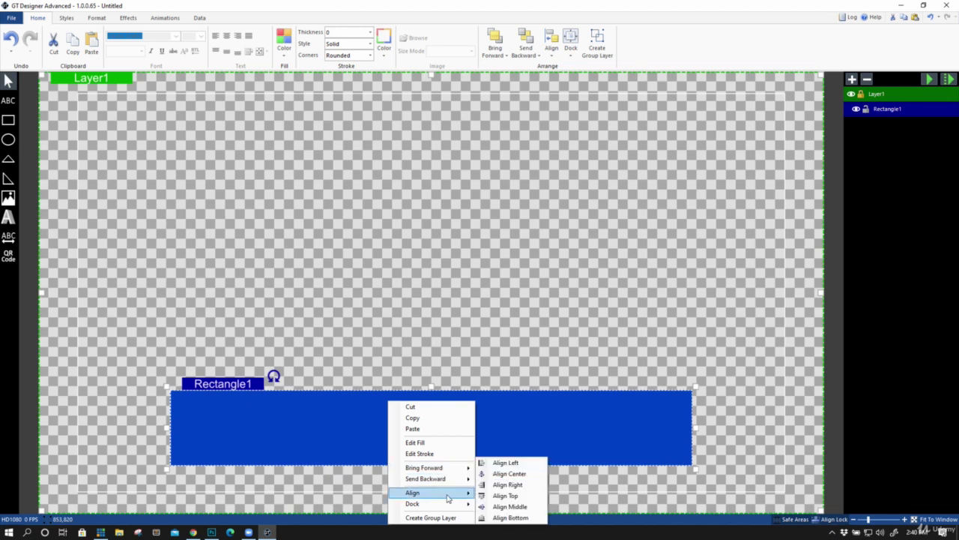
left_click(501, 476)
right_click(400, 418)
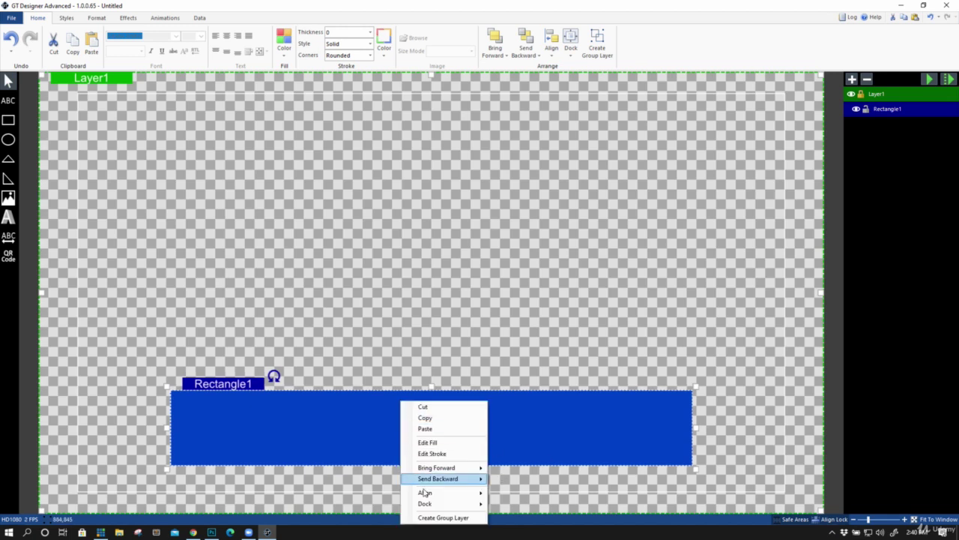
mouse_move(432, 510)
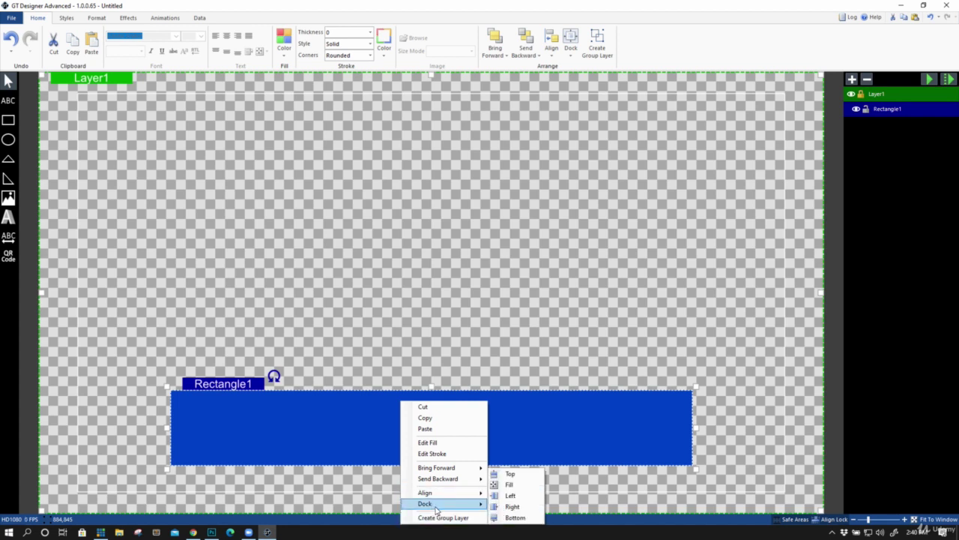
left_click(381, 410)
left_click(285, 54)
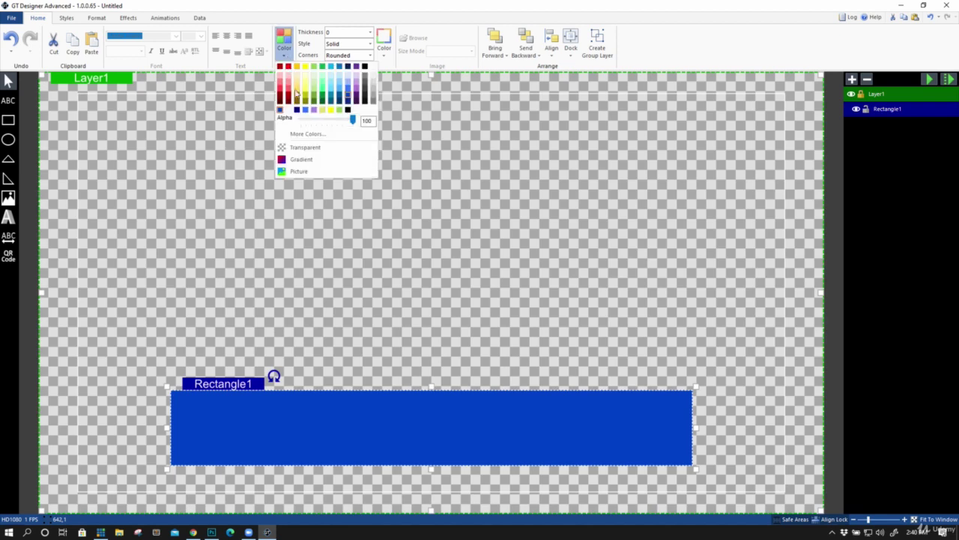
Give the rectangle a gradient fill ending in navy #000080
left_click(300, 160)
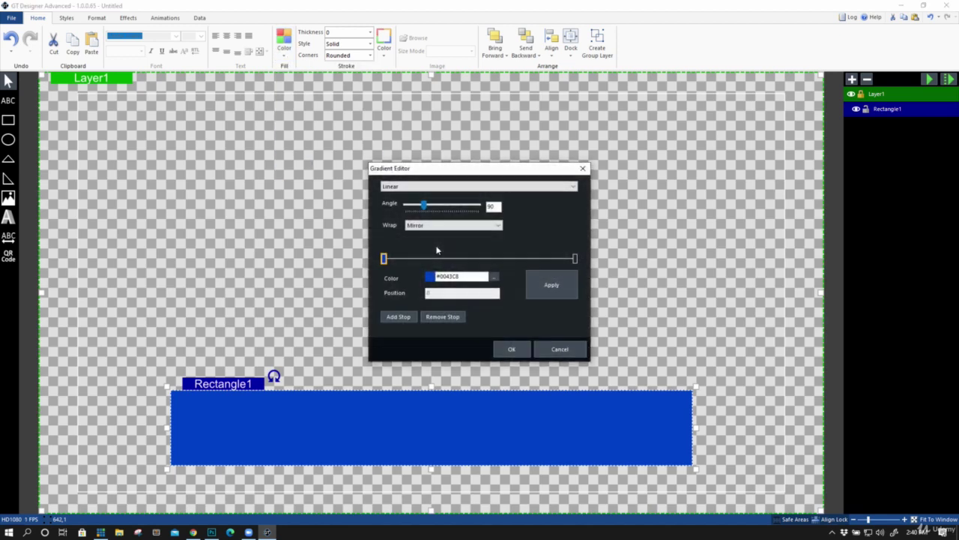
left_click(575, 259)
left_click(494, 277)
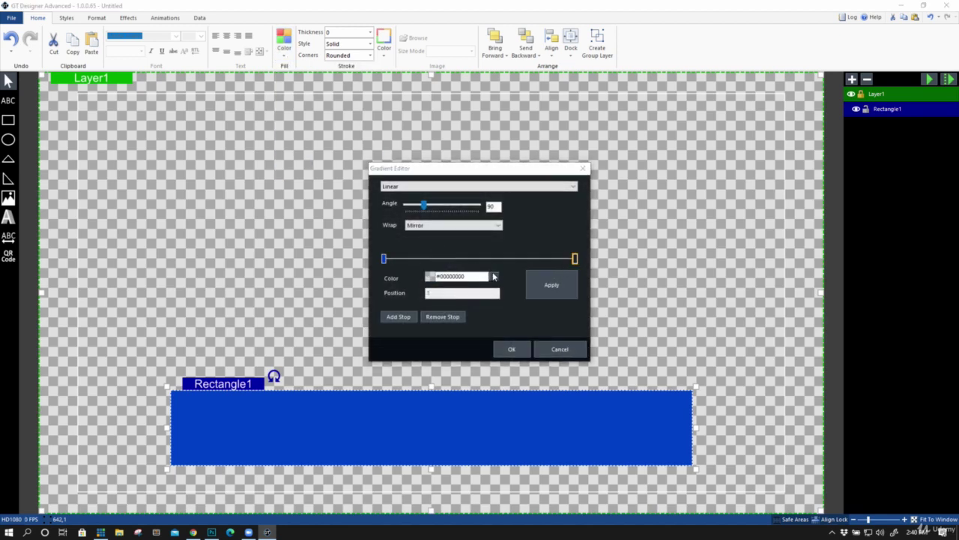
left_click(486, 300)
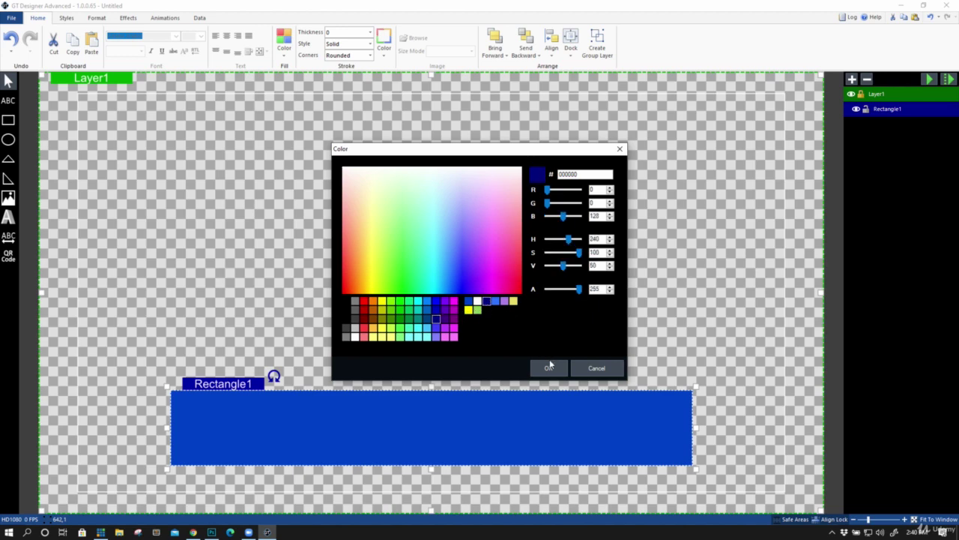
left_click(548, 368)
left_click(541, 287)
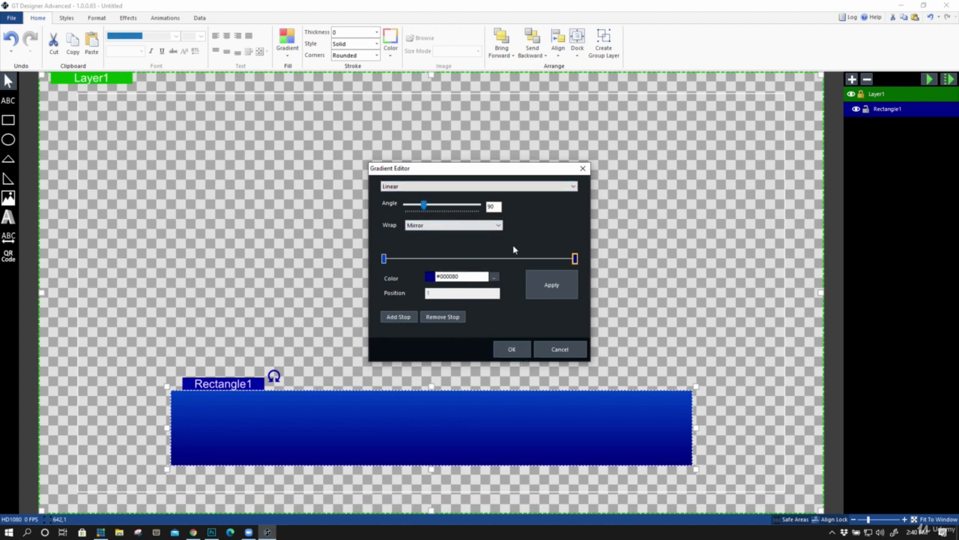
left_click(512, 351)
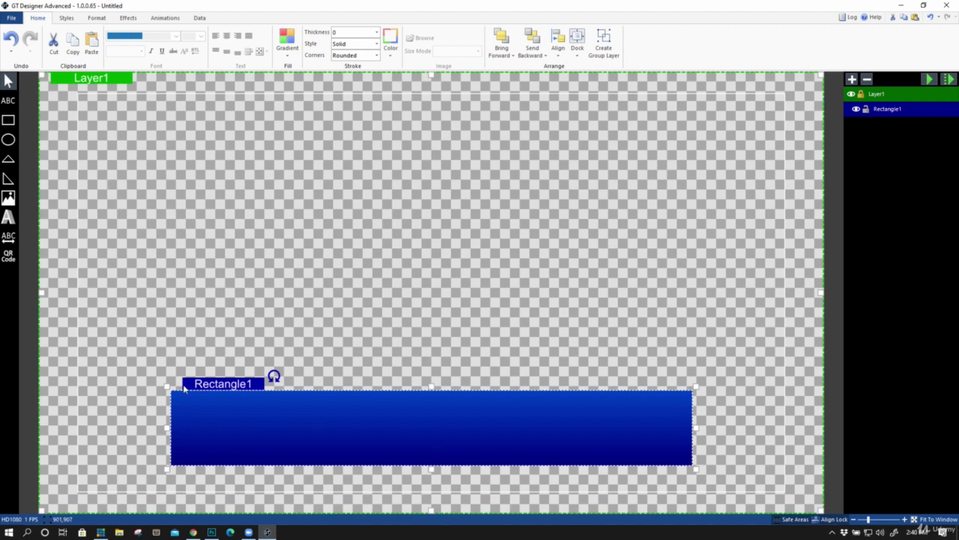
Add a solid white 8 px outline and shift the rectangle slightly higher
left_click_drag(344, 33, 293, 35)
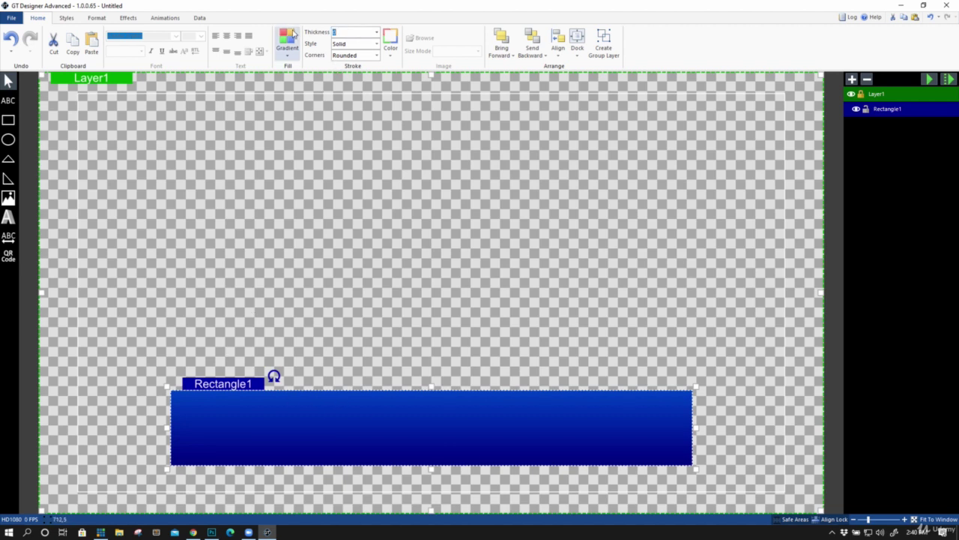
type("8")
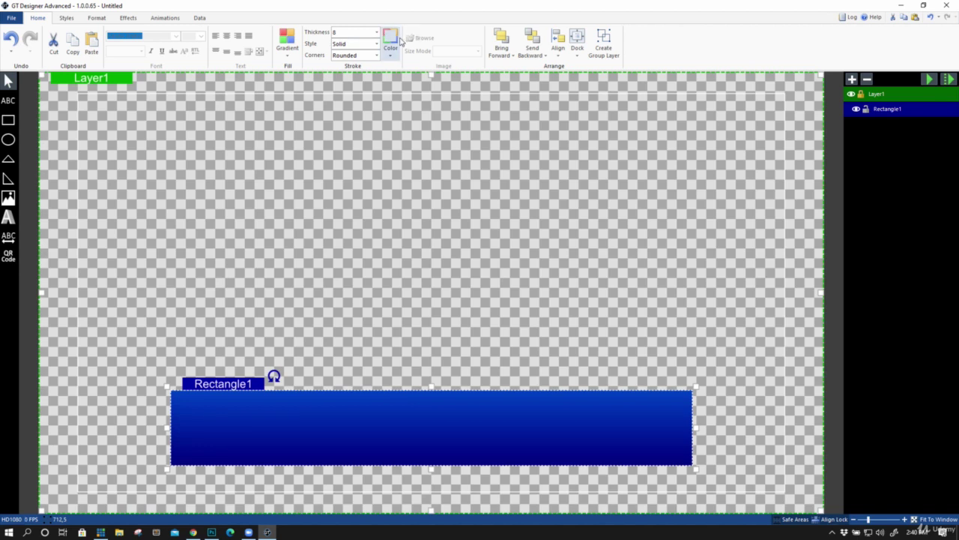
left_click(390, 48)
left_click(404, 110)
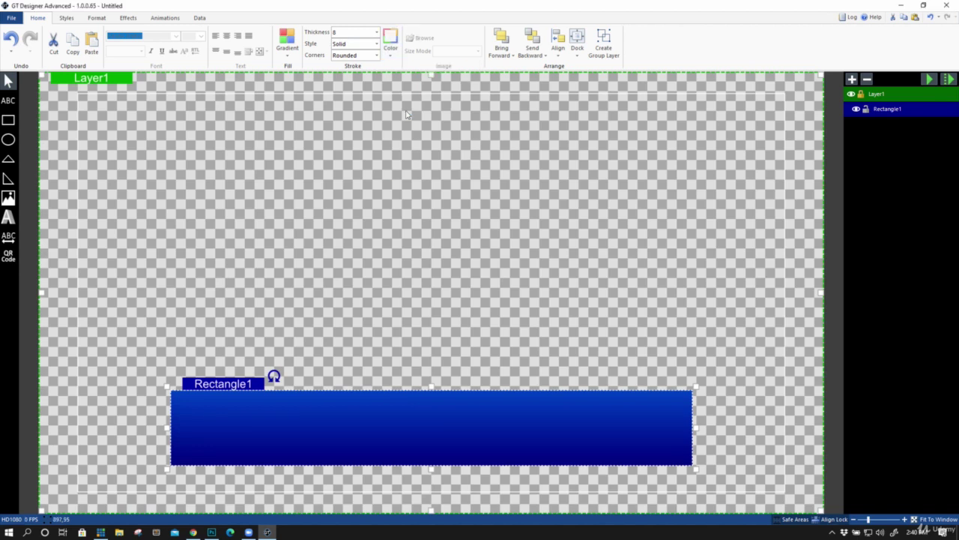
left_click(355, 45)
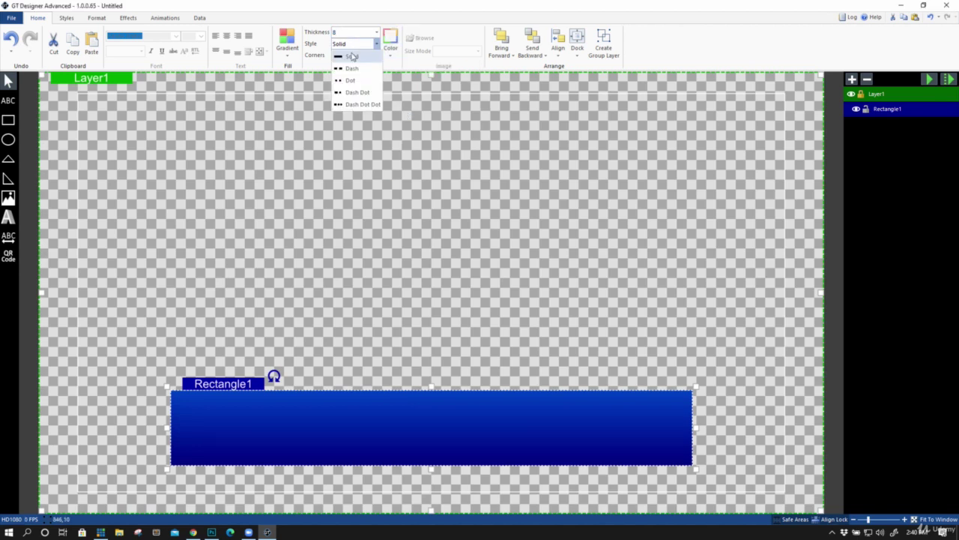
left_click(352, 58)
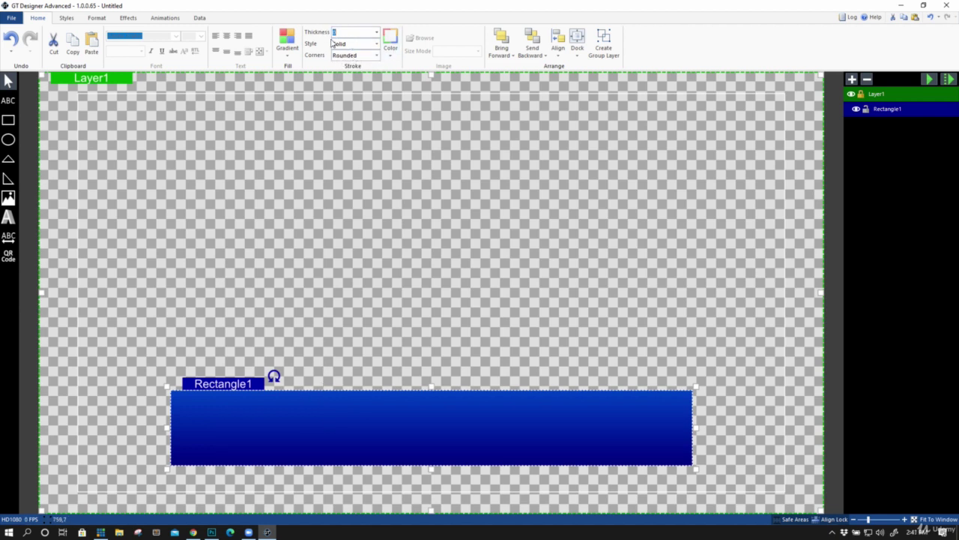
key("Return")
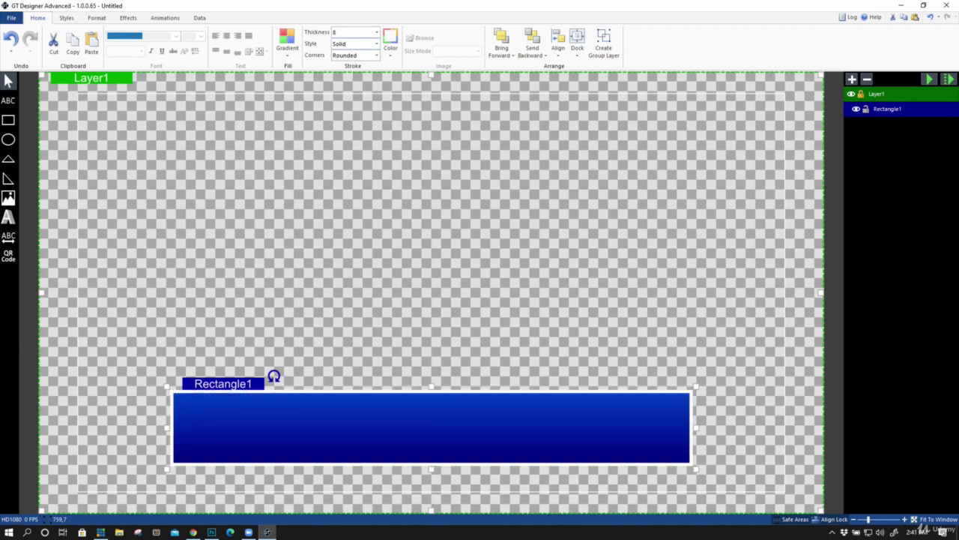
left_click_drag(418, 425, 418, 414)
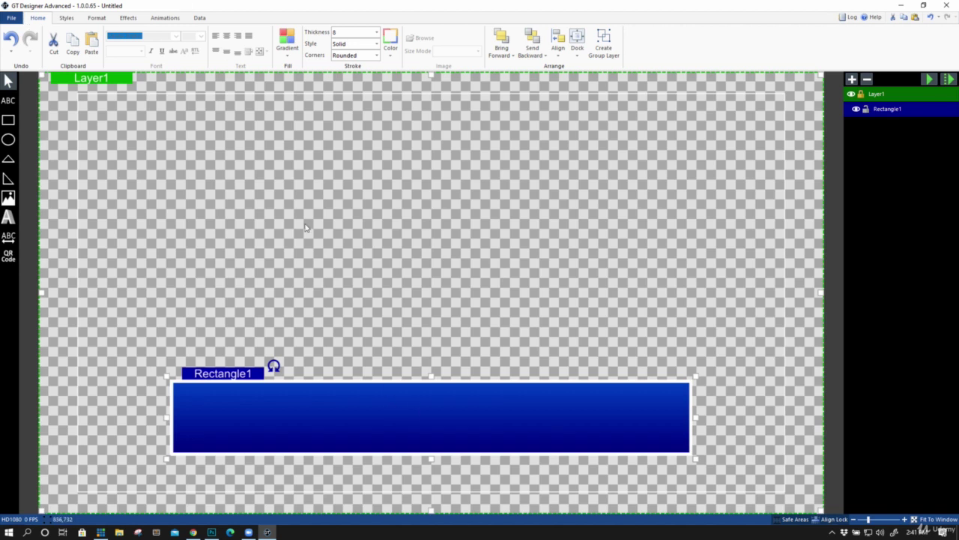
Try the Styles gallery presets, apply the rounded blue gradient, and nudge the bar lower
left_click(67, 18)
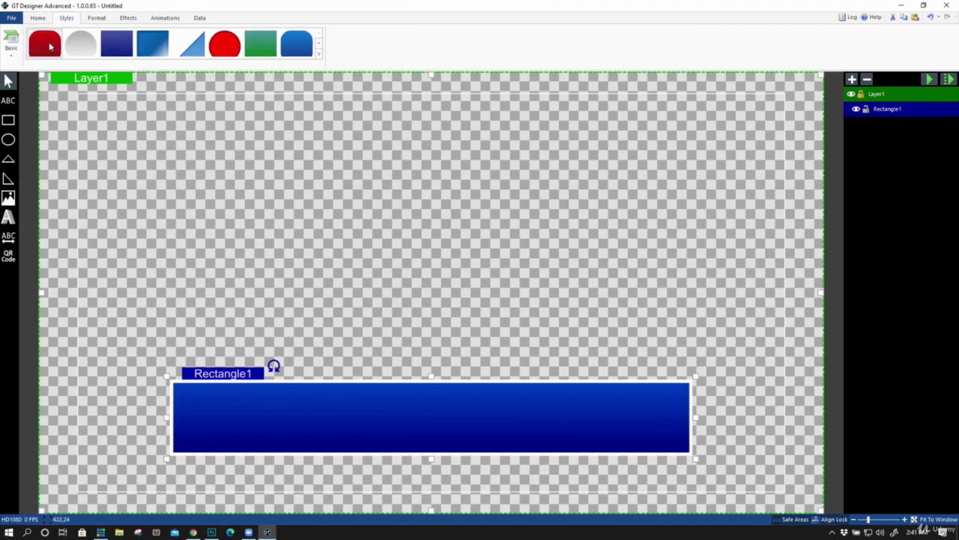
left_click(48, 45)
left_click(82, 51)
left_click(120, 52)
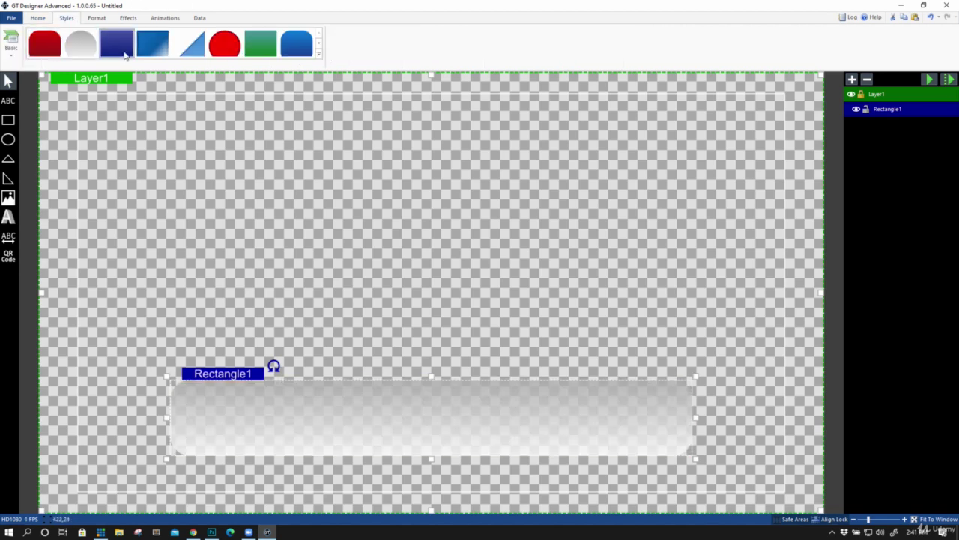
left_click(154, 54)
left_click(190, 51)
left_click(225, 46)
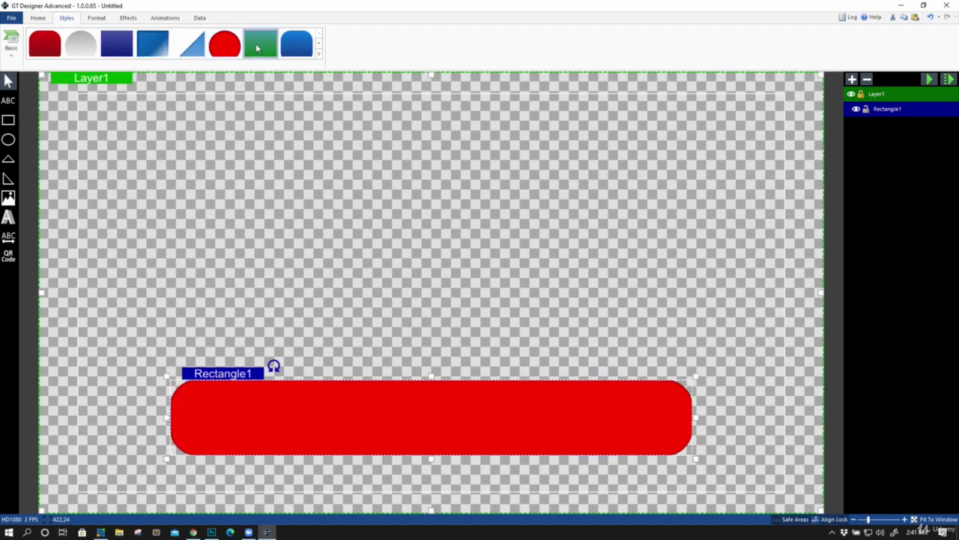
left_click(259, 48)
left_click(296, 47)
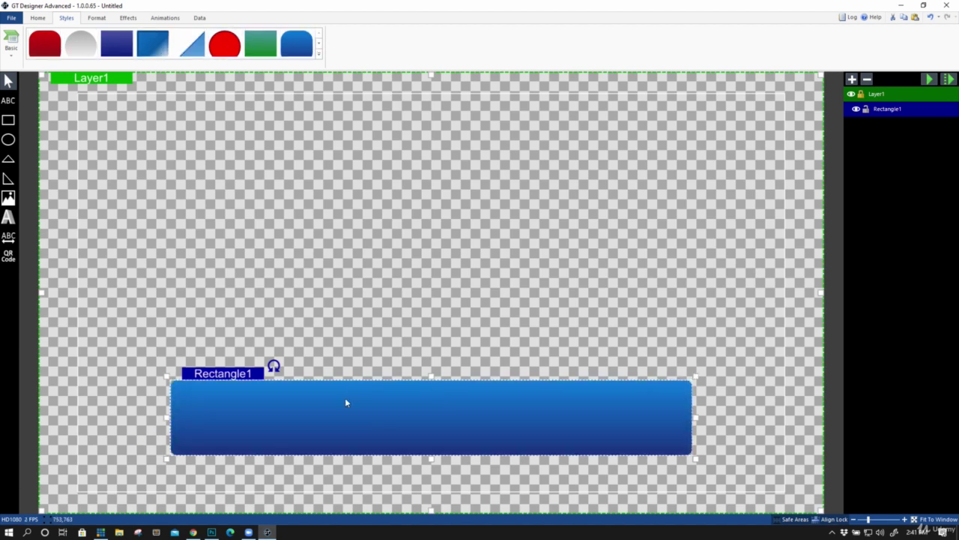
left_click_drag(347, 400, 358, 433)
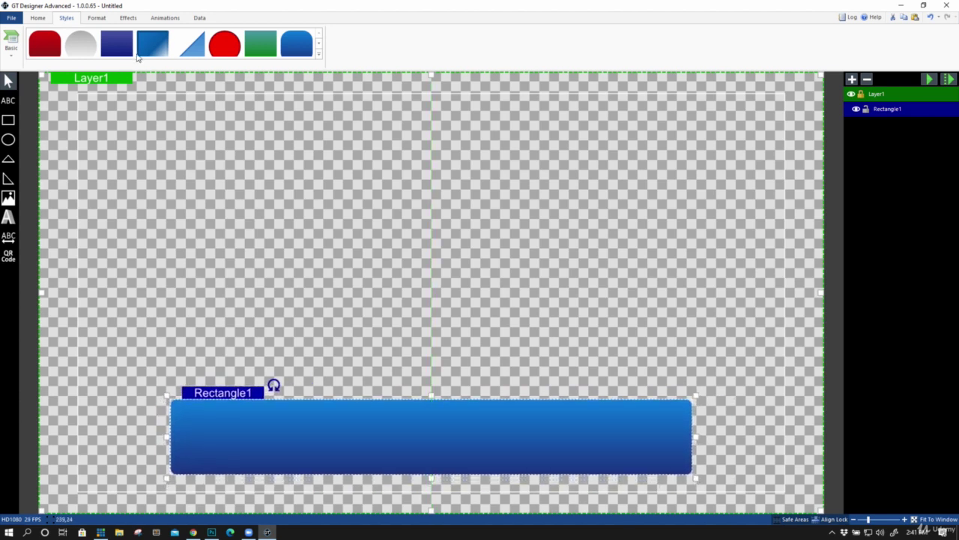
left_click(319, 54)
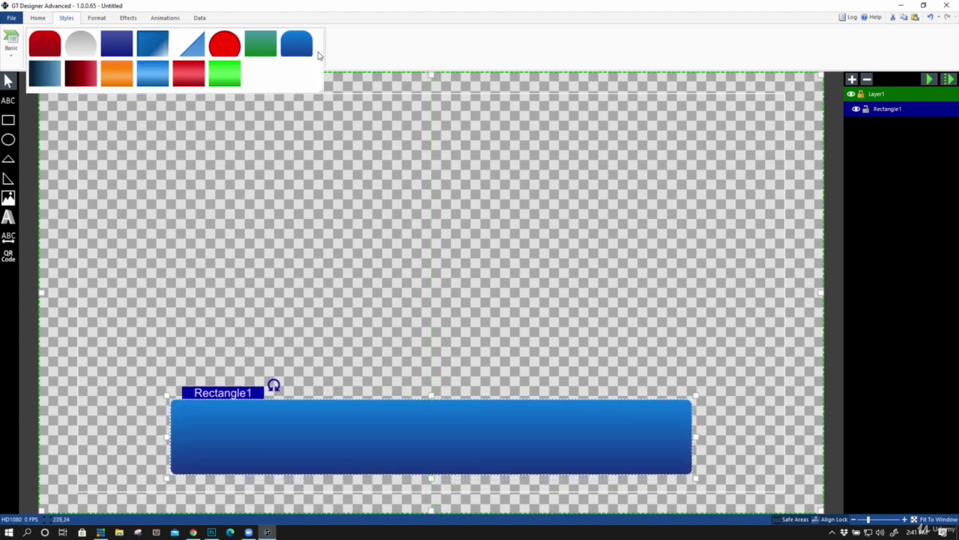
left_click(108, 20)
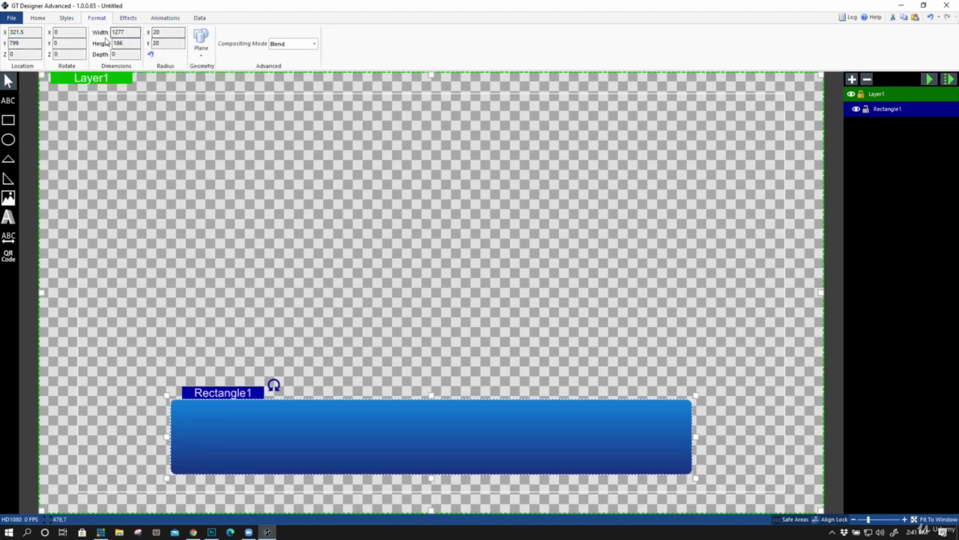
Resize Rectangle1 to width 1281 and height 141
left_click_drag(112, 32, 105, 54)
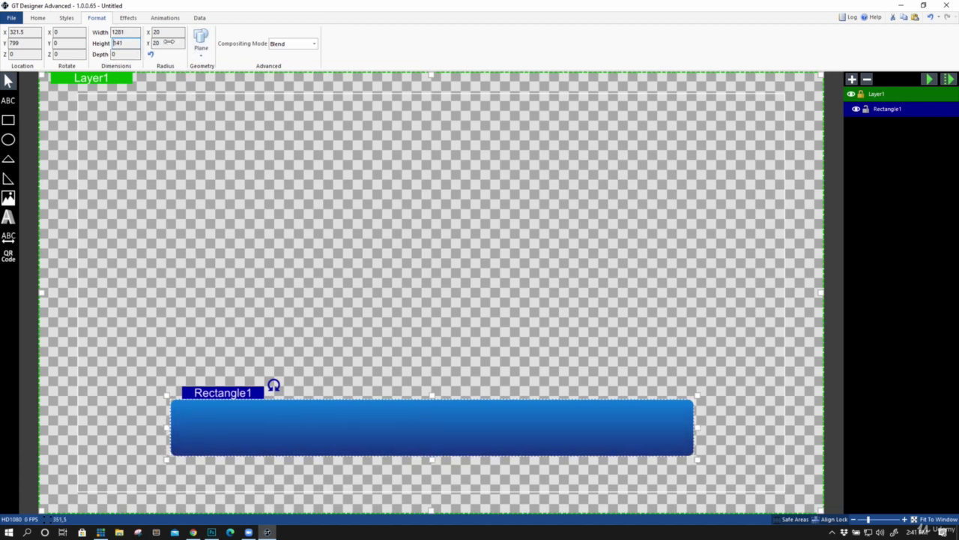
left_click(128, 17)
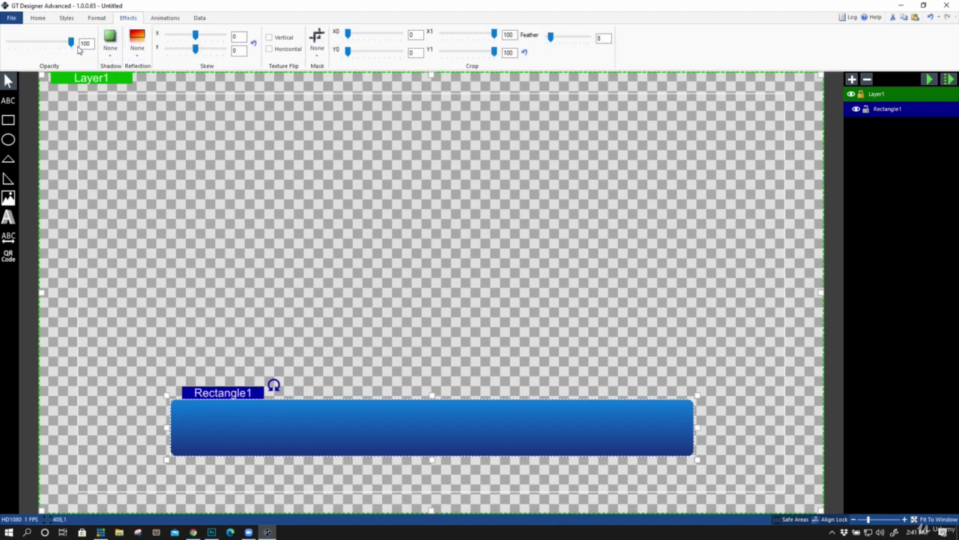
Add a Linear Fade to the bar's TransitionIn storyboard with duration .5, previewing it with Play
mouse_move(71, 42)
left_mouse_down()
mouse_move(45, 42)
mouse_move(72, 46)
left_mouse_up()
left_click(165, 18)
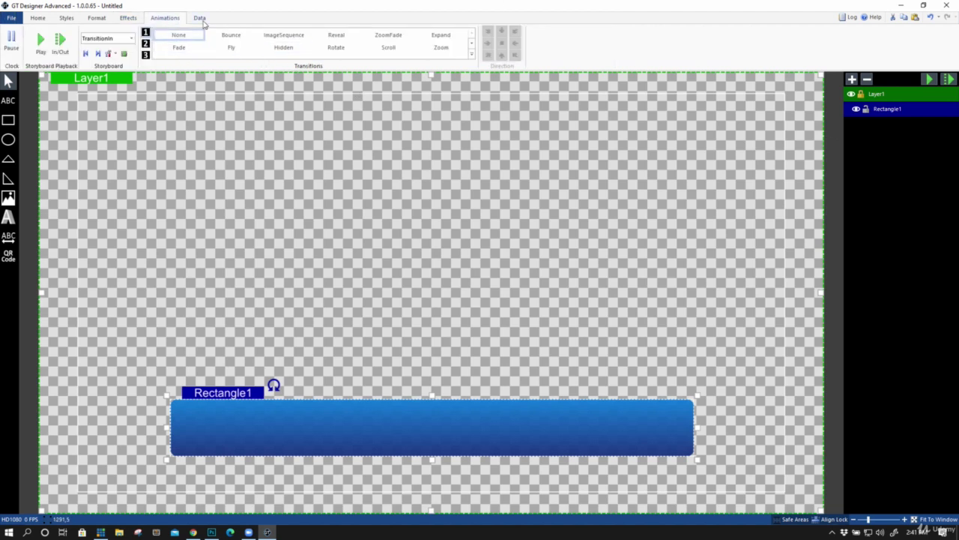
left_click(119, 41)
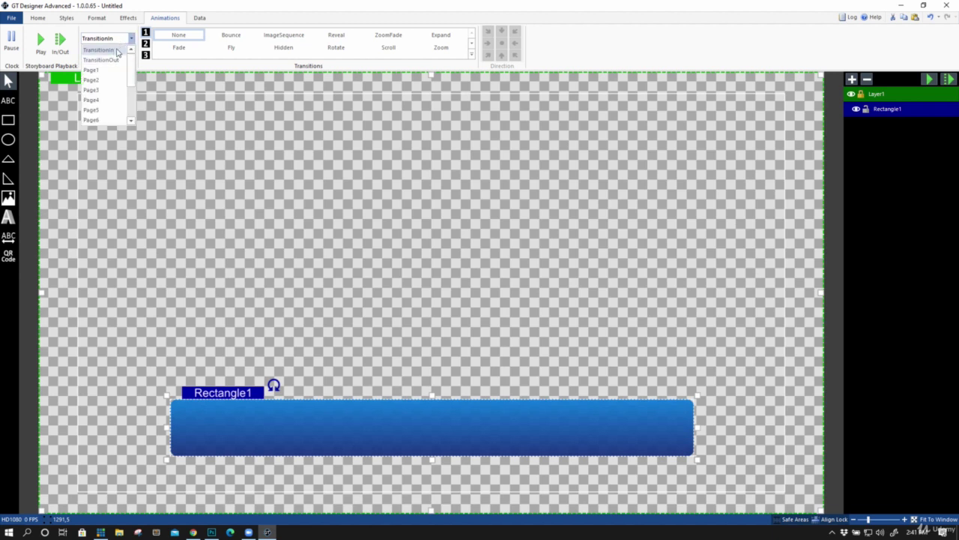
left_click(116, 50)
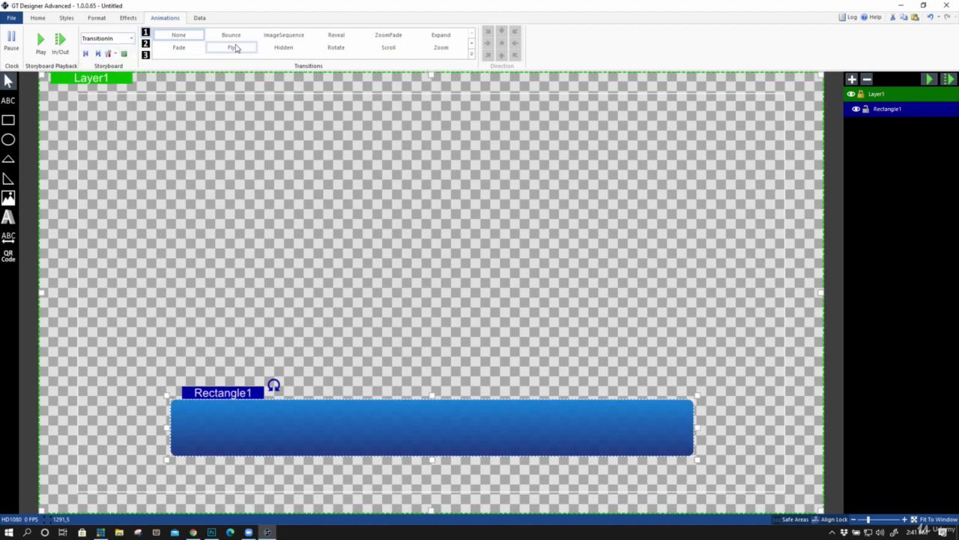
left_click(185, 50)
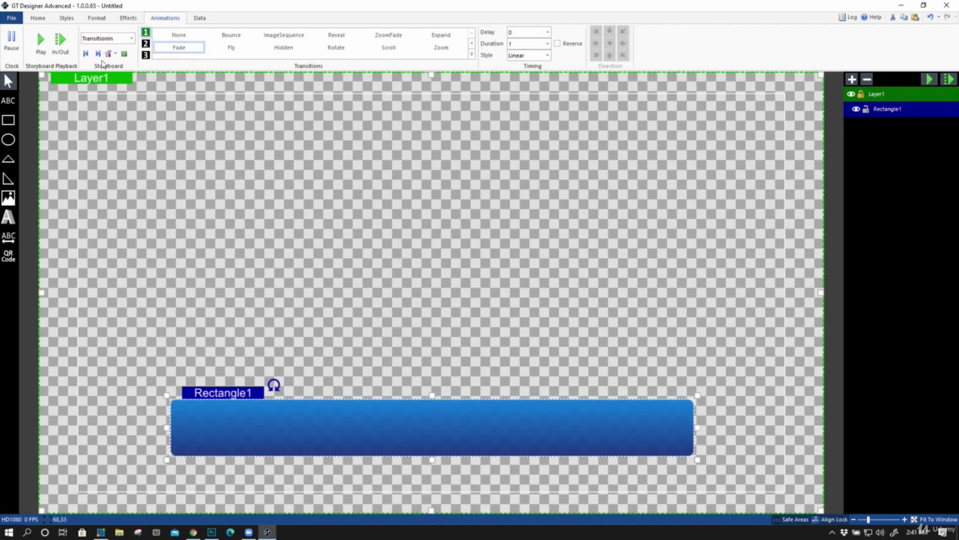
left_click(948, 80)
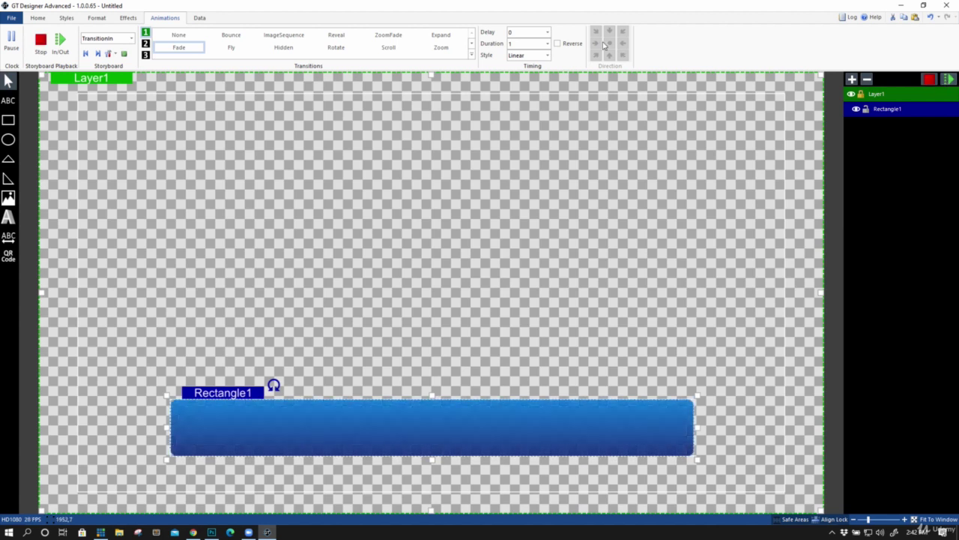
double_click(527, 43)
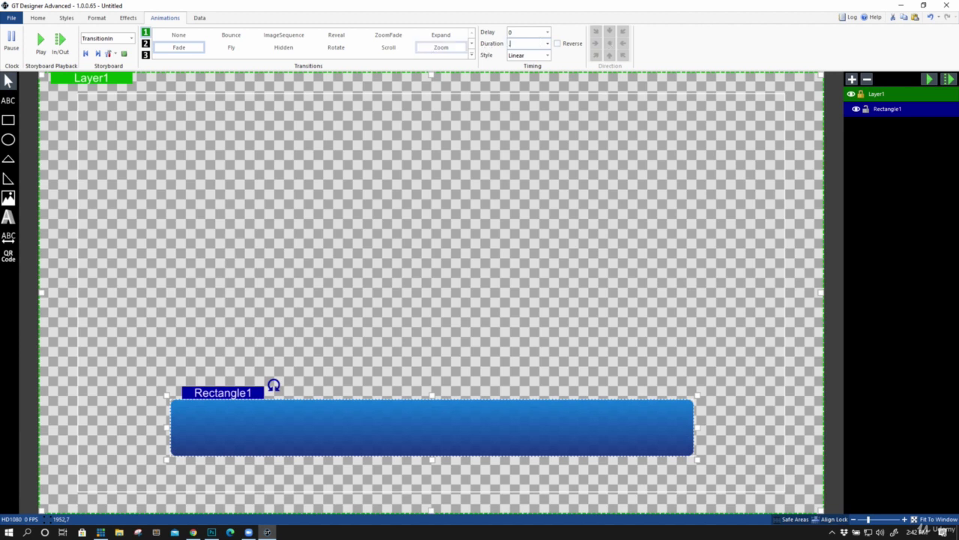
left_click(949, 79)
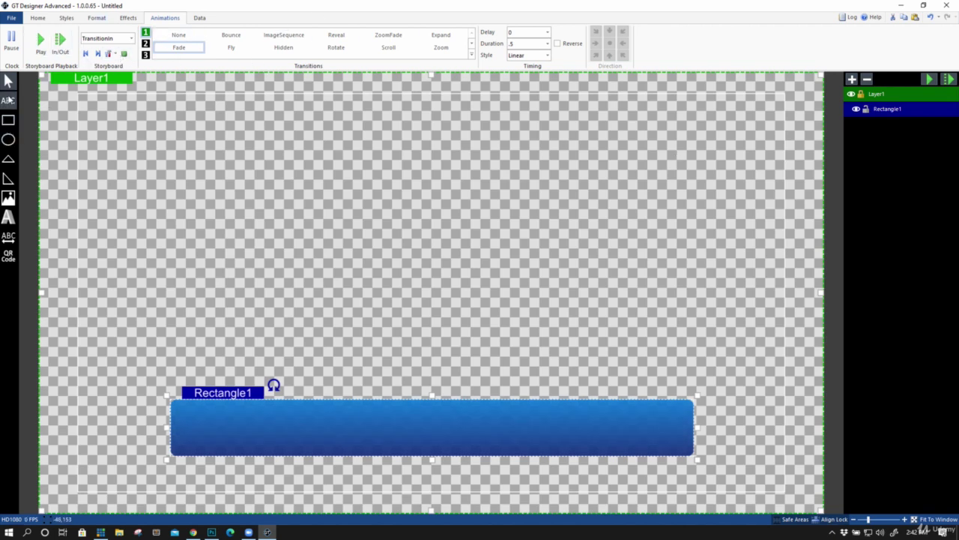
Draw a text block across the bar and type 'FIRST NAME'
left_click(9, 101)
left_click_drag(210, 405, 654, 451)
double_click(266, 422)
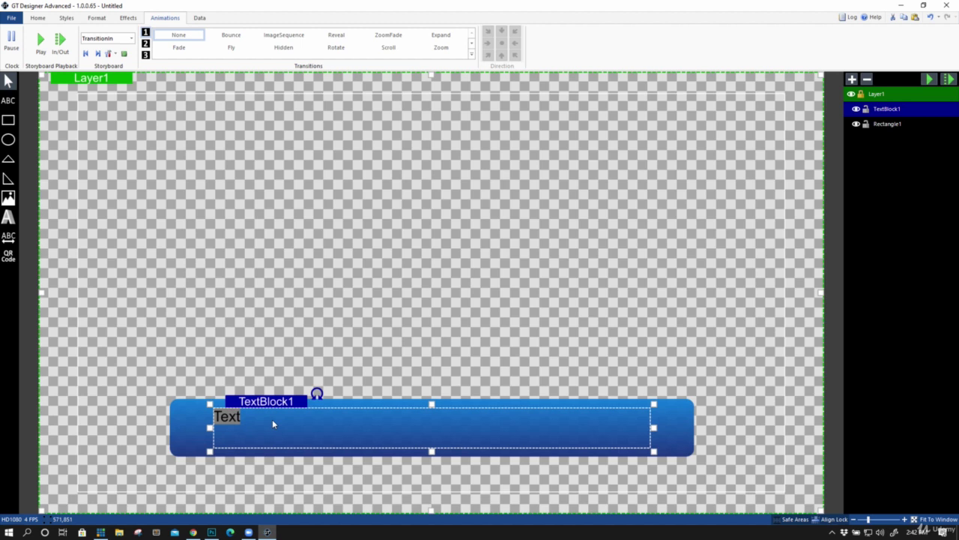
type("FIRST NAME")
key("ctrl+a")
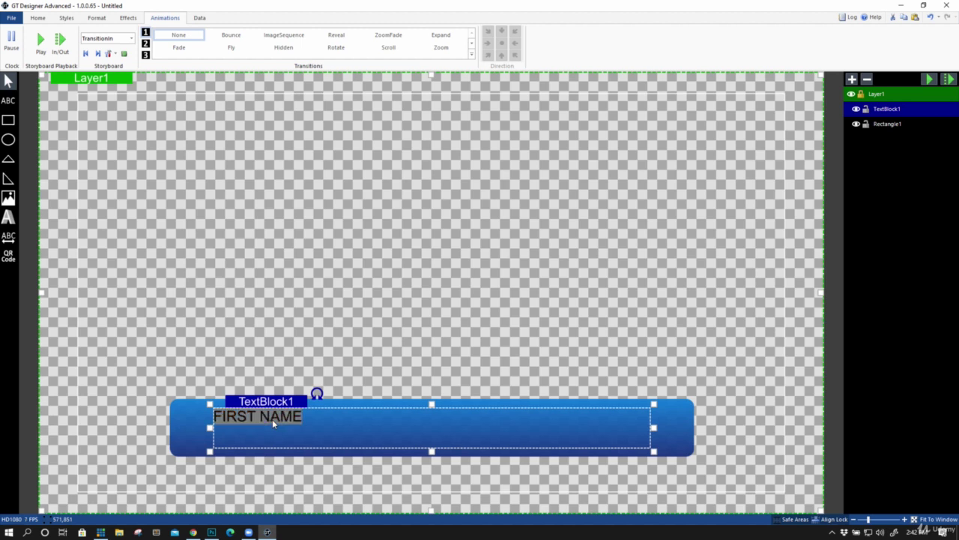
Format the FIRST NAME text as centred, size 96, white, in the Arnhem font
left_click(37, 17)
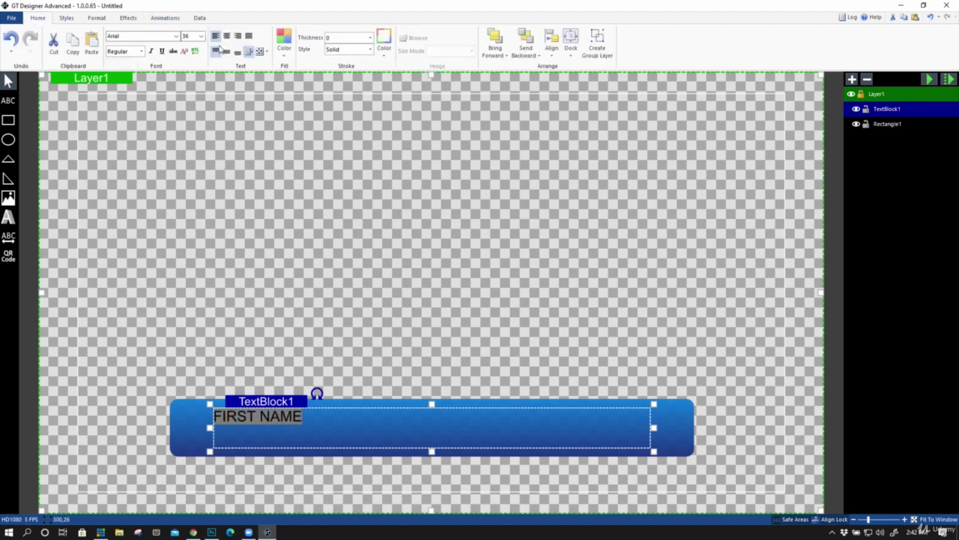
left_click(226, 35)
left_click(201, 36)
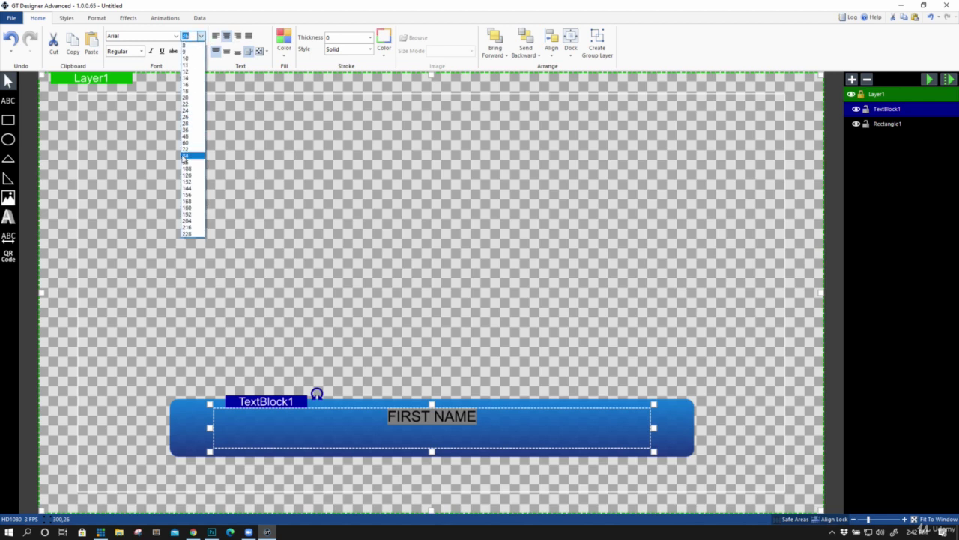
left_click(186, 162)
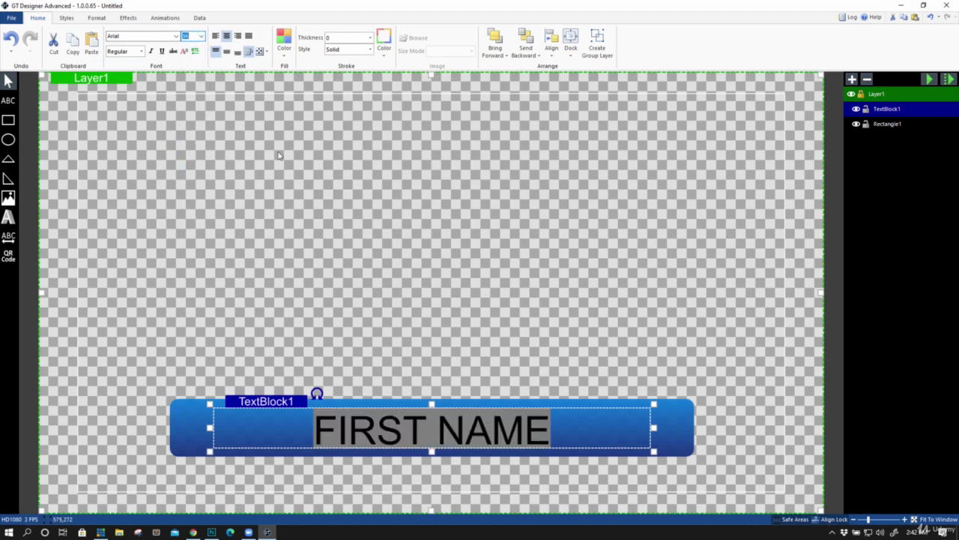
left_click(283, 41)
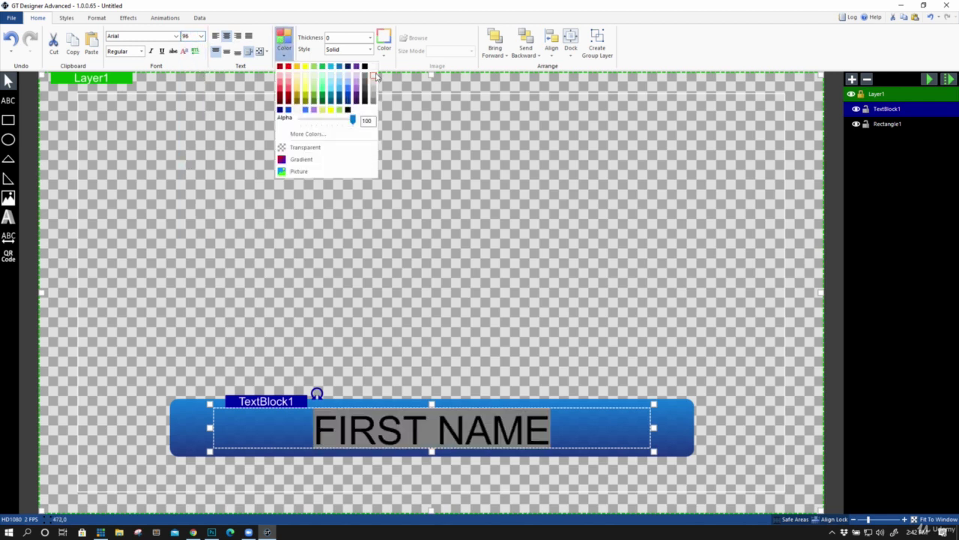
left_click(372, 69)
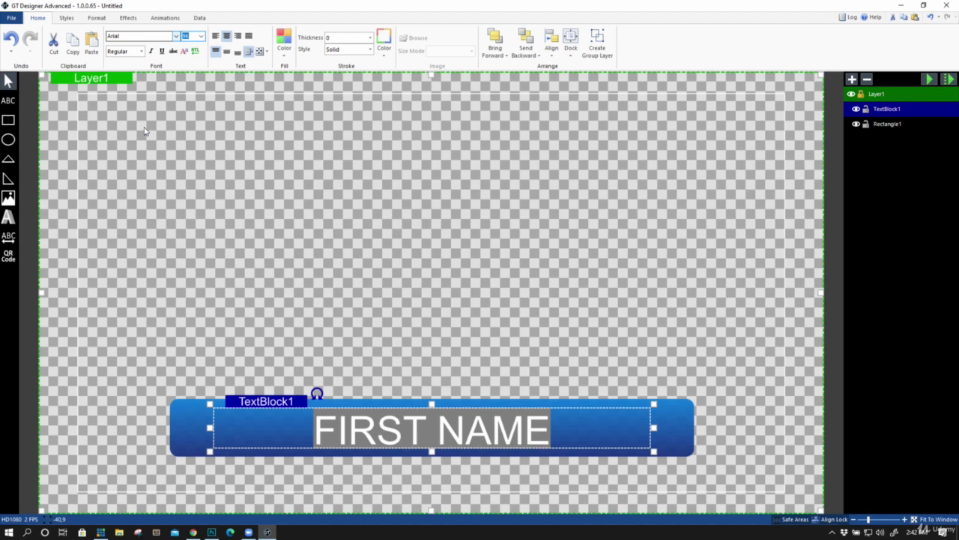
left_click(148, 35)
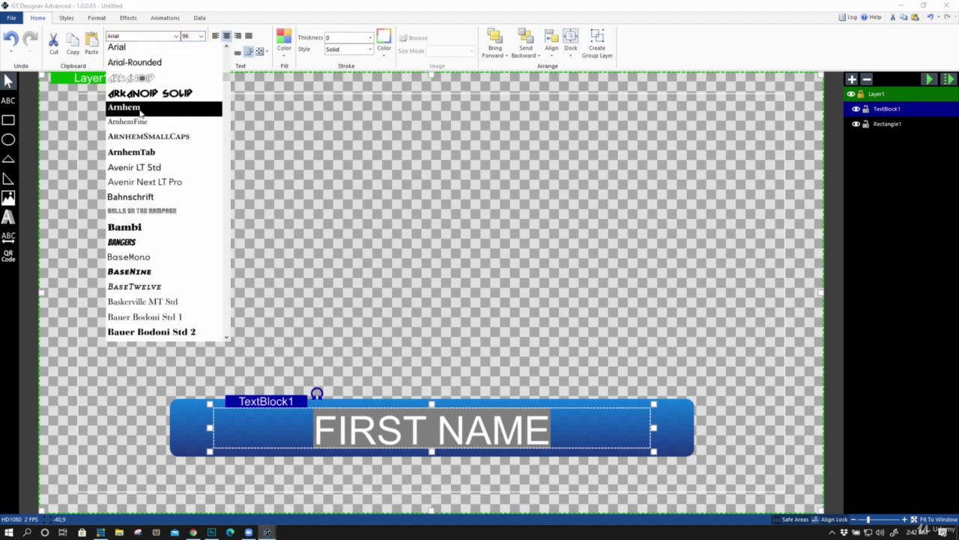
left_click(140, 109)
Finish editing and nudge the FIRST NAME block to centre it on the bar
left_click(418, 449)
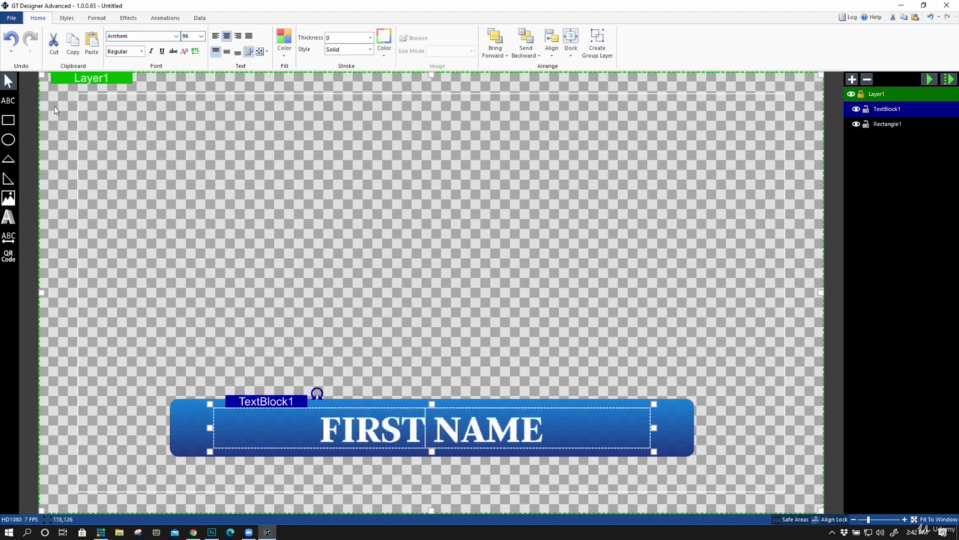
left_click(14, 86)
left_click(314, 308)
left_click(390, 429)
left_click_drag(389, 431, 391, 433)
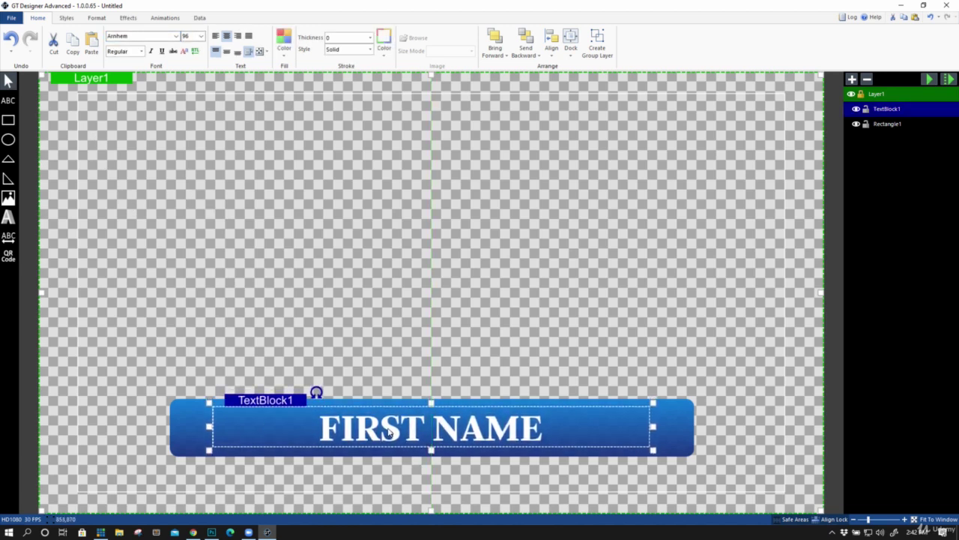
left_click(165, 18)
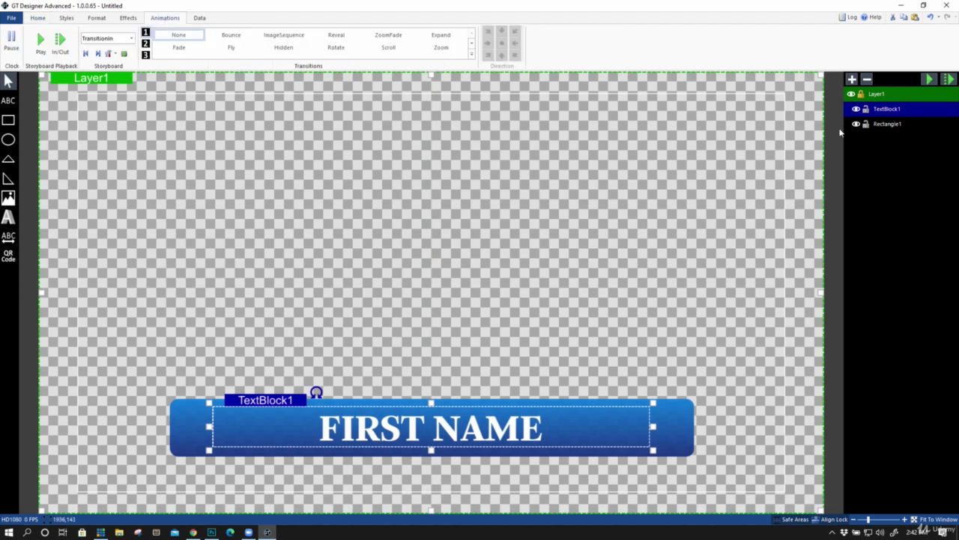
Give TextBlock1 a TransitionIn Reveal from the centre along the X axis
left_click(887, 125)
left_click(894, 110)
left_click(889, 124)
left_click(892, 110)
left_click(892, 123)
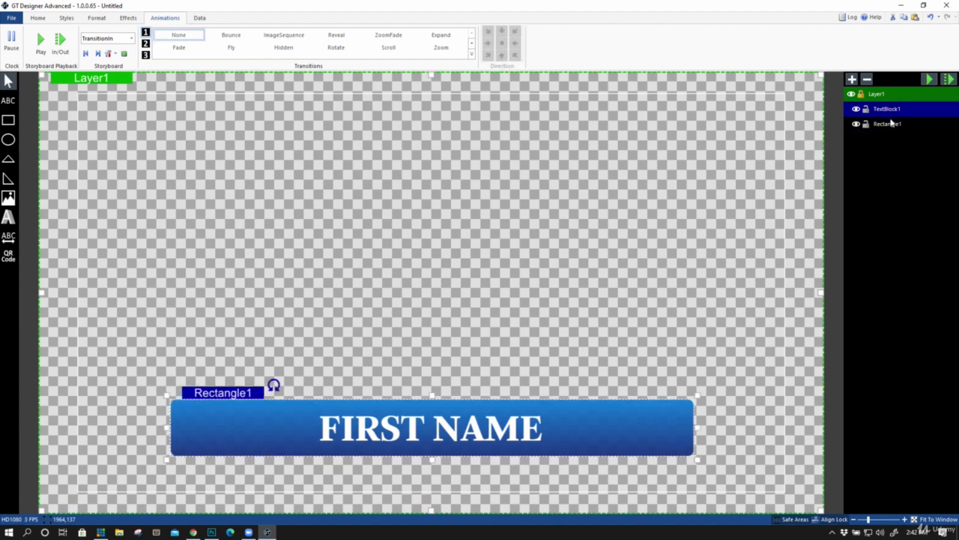
left_click(892, 124)
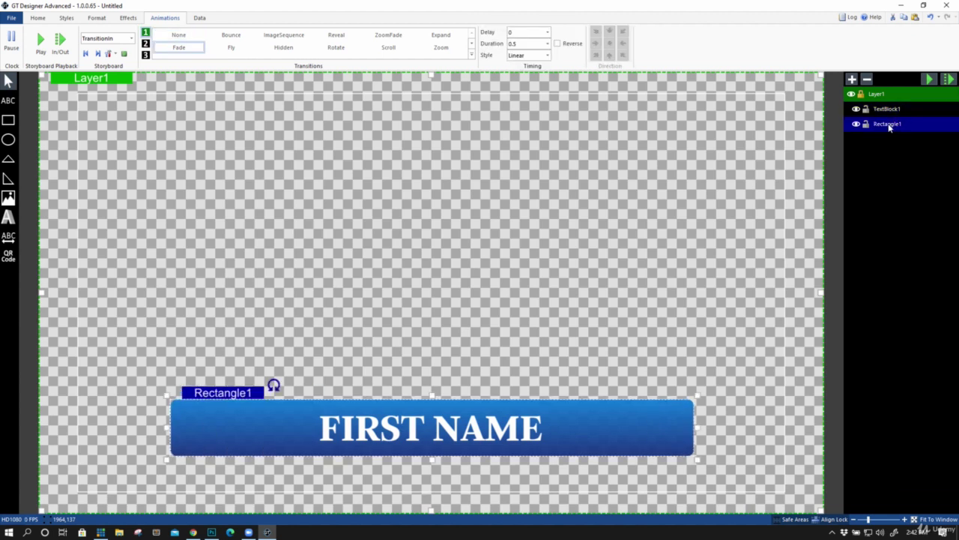
left_click(889, 111)
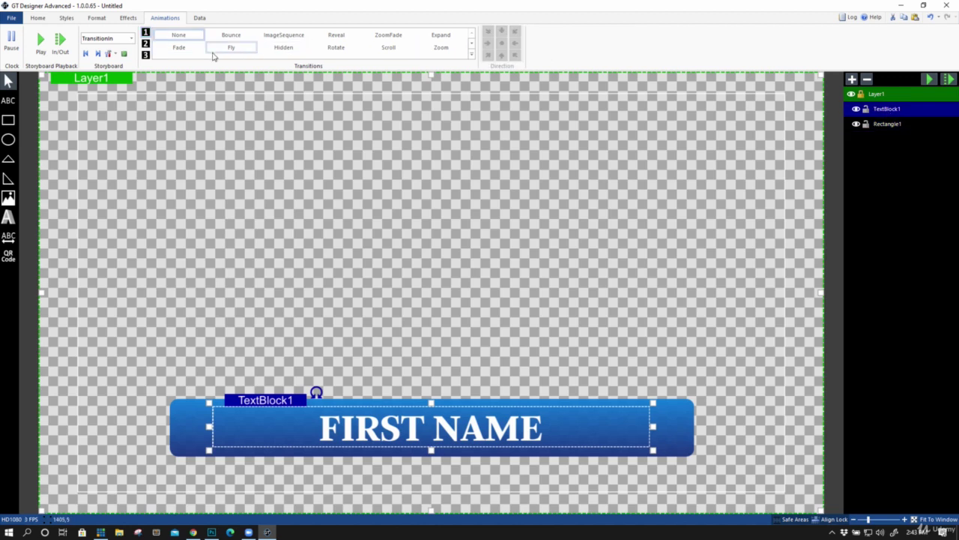
left_click(345, 36)
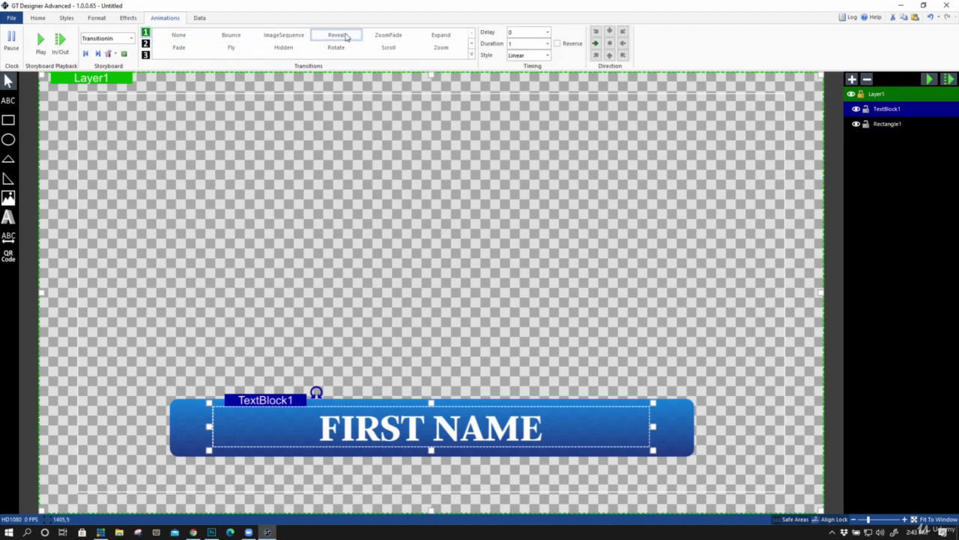
left_click(527, 32)
left_click(606, 44)
left_click(656, 43)
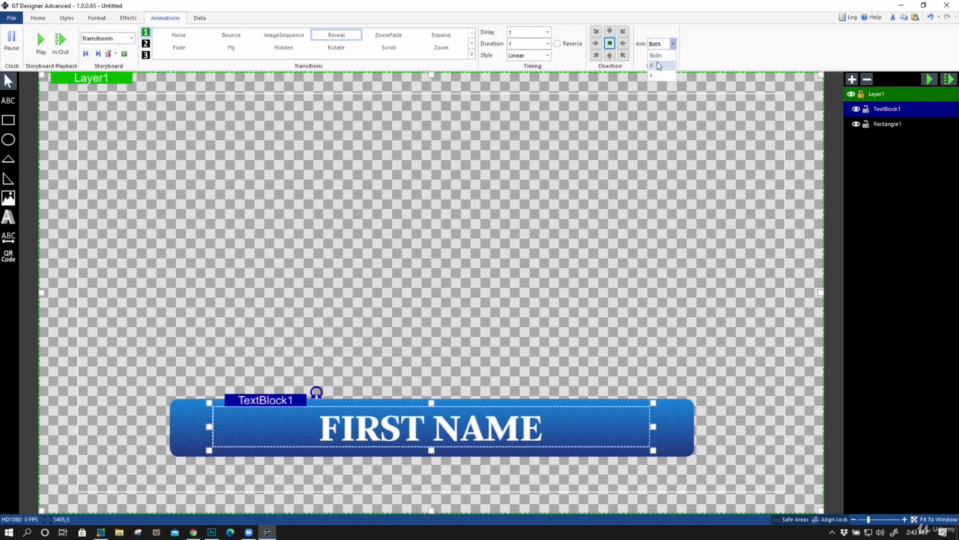
left_click(658, 63)
Preview the entrance animations, adjusting the Reveal delay and comparing timing with the bar's Fade
left_click(42, 42)
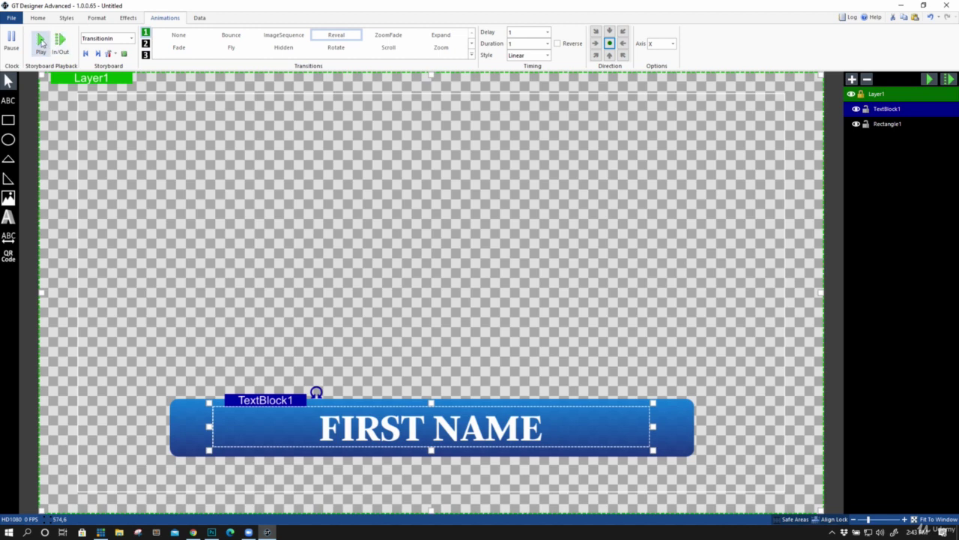
left_click(41, 42)
left_click(41, 42)
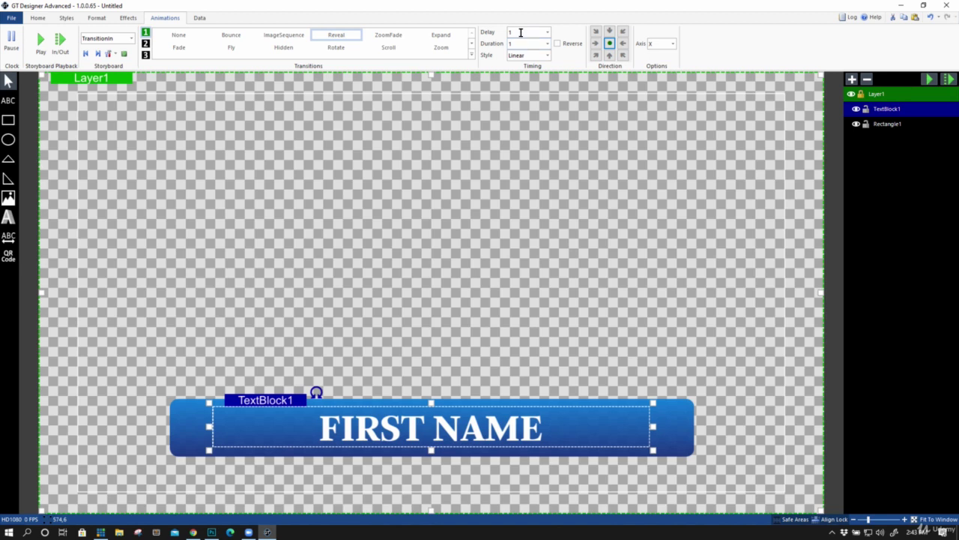
left_click(949, 79)
left_click(526, 32)
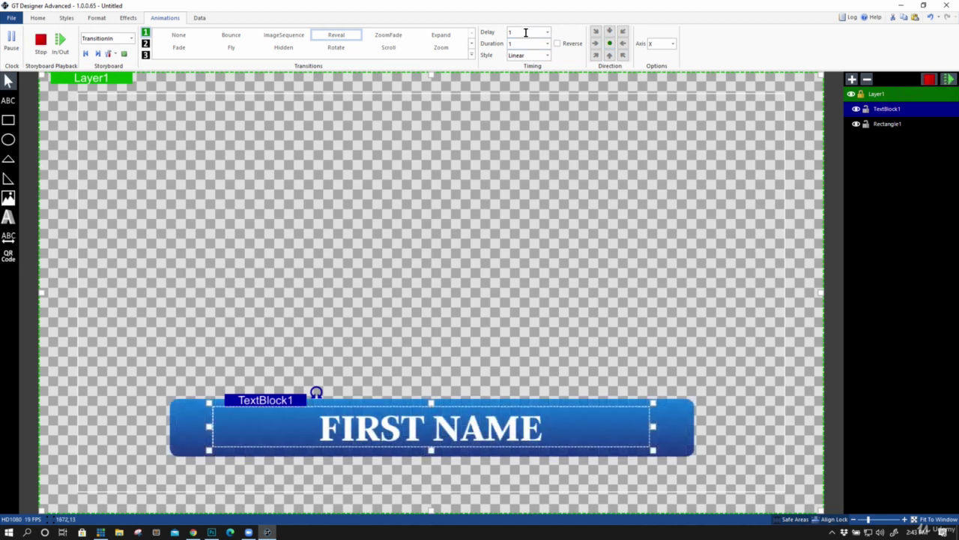
type("2")
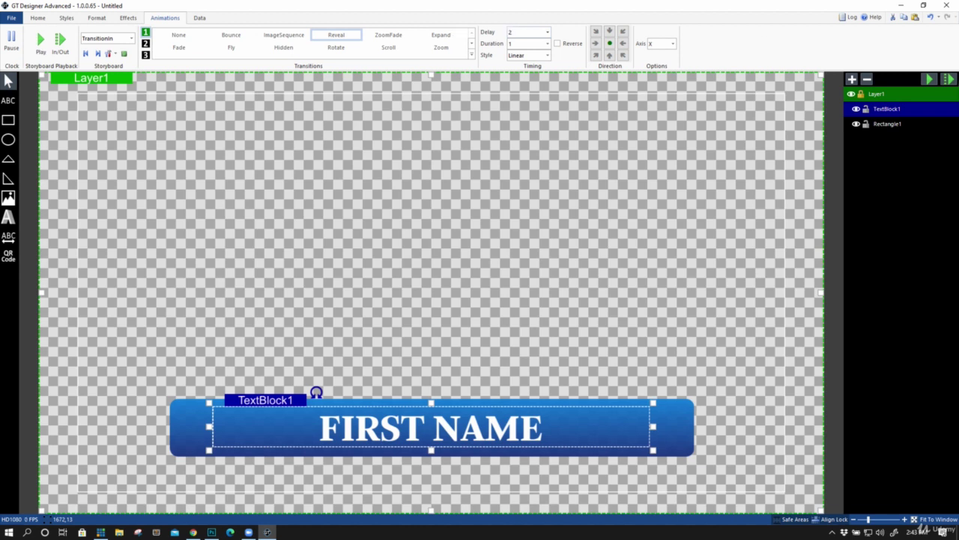
left_click(948, 79)
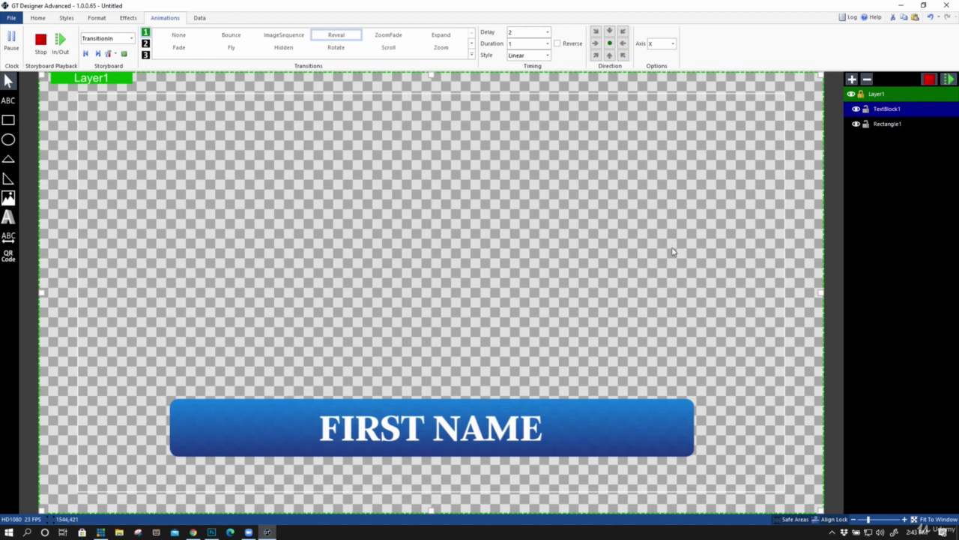
left_click(883, 110)
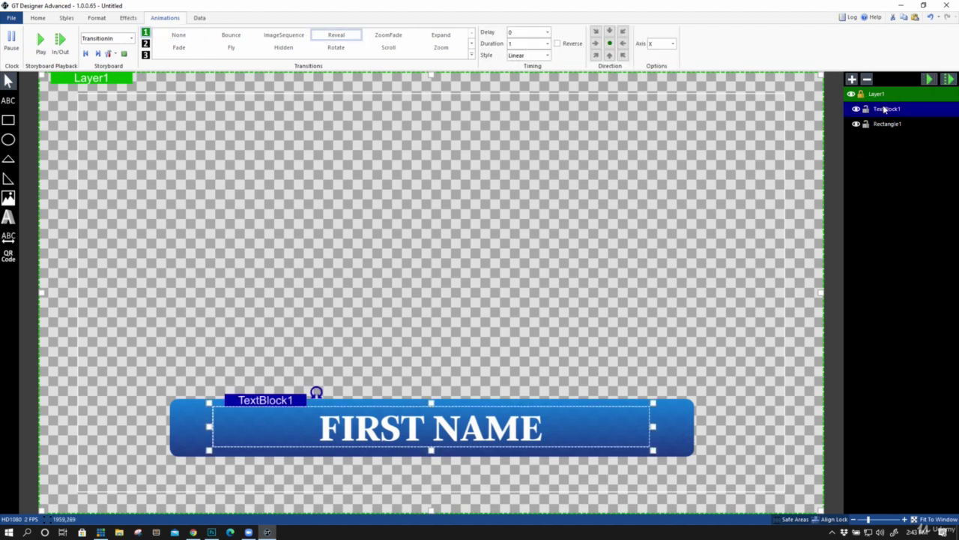
left_click(889, 125)
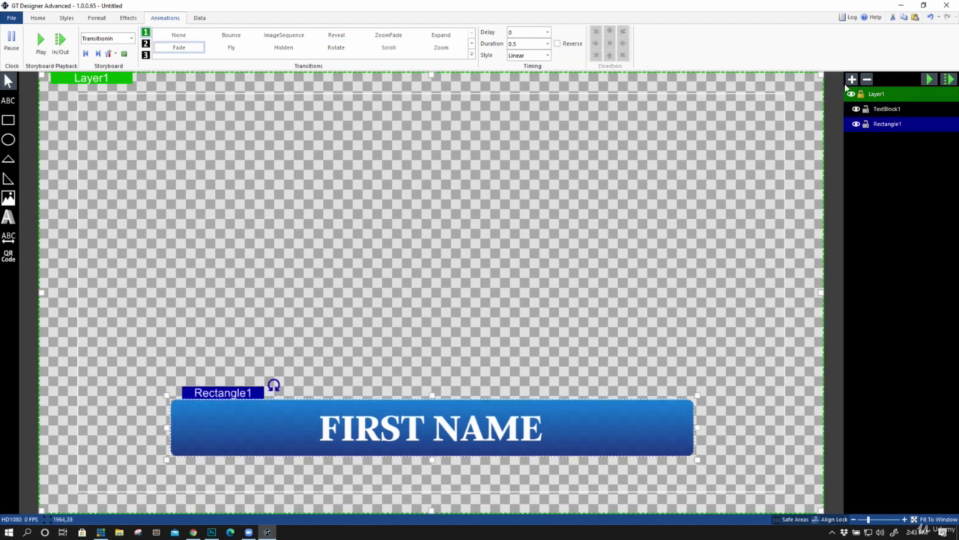
left_click(879, 109)
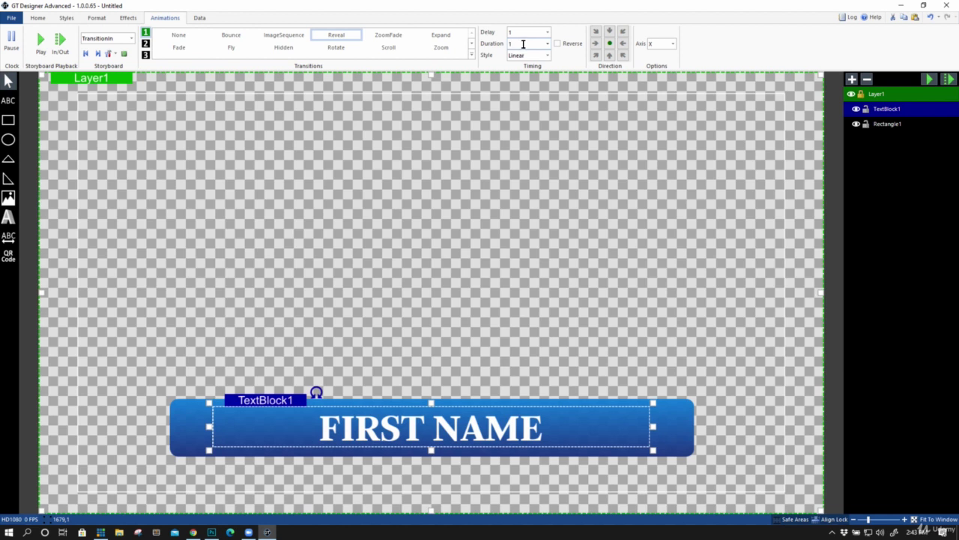
left_click(929, 78)
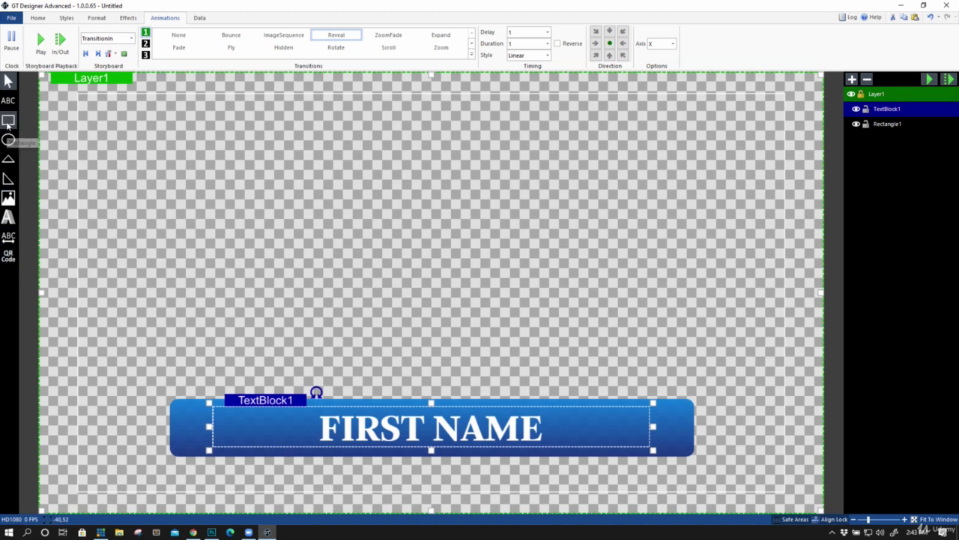
Draw Rectangle2 below the blue bar and move it to the bottom of the Layers list
left_click(7, 123)
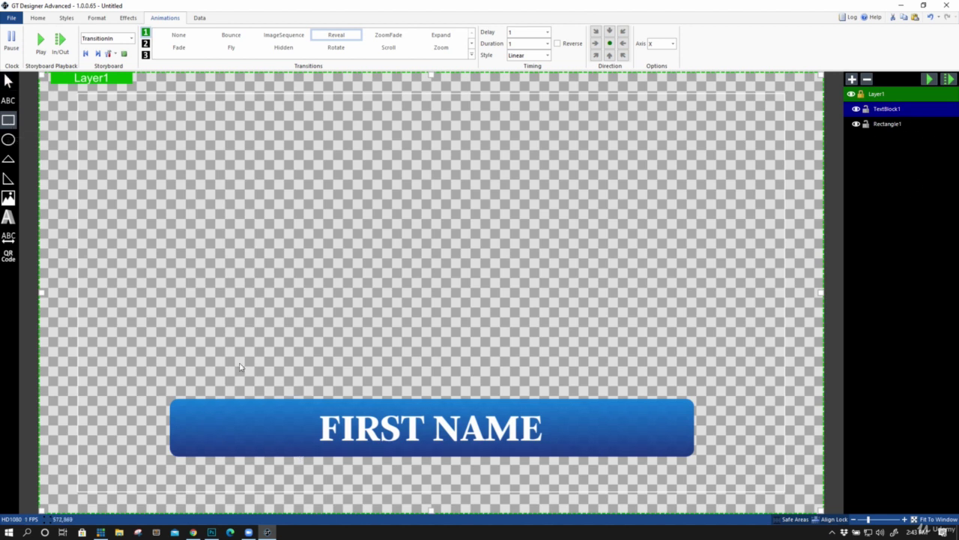
left_click_drag(216, 447, 666, 488)
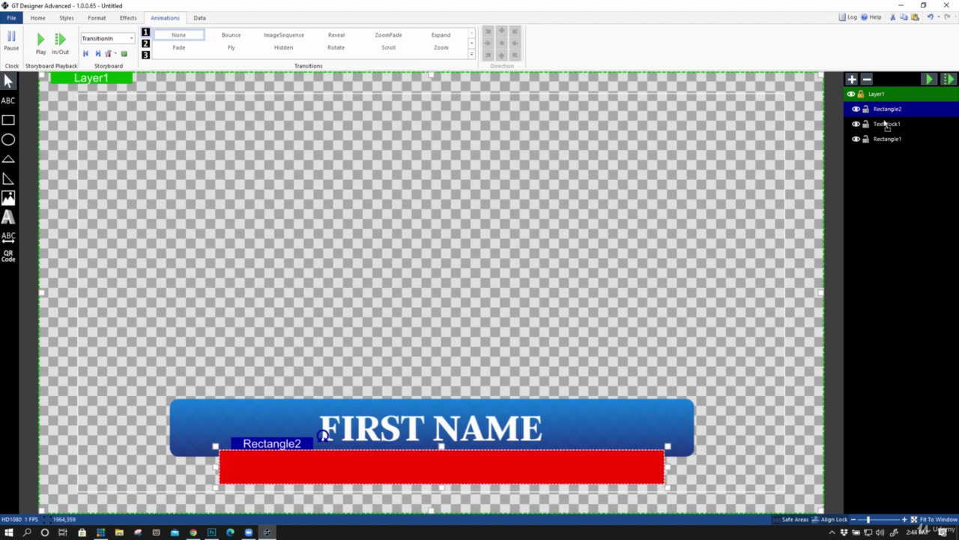
left_click_drag(886, 126, 890, 141)
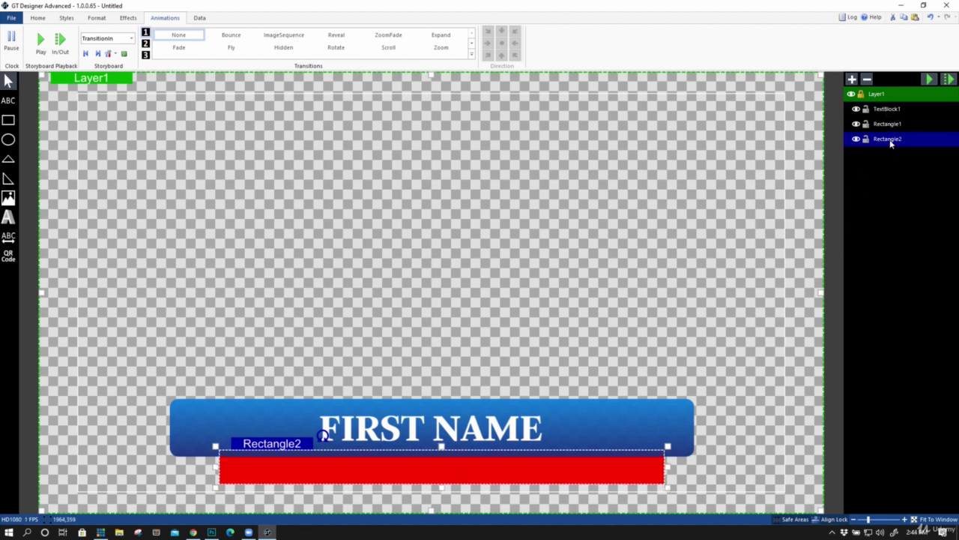
Apply a preset style to Rectangle2, then set its fill colour to white
left_click(65, 20)
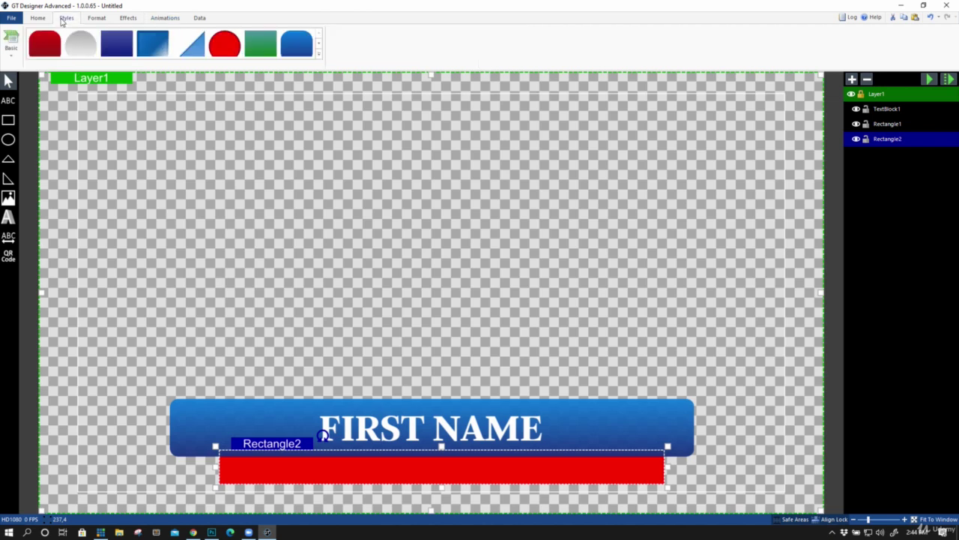
left_click(75, 45)
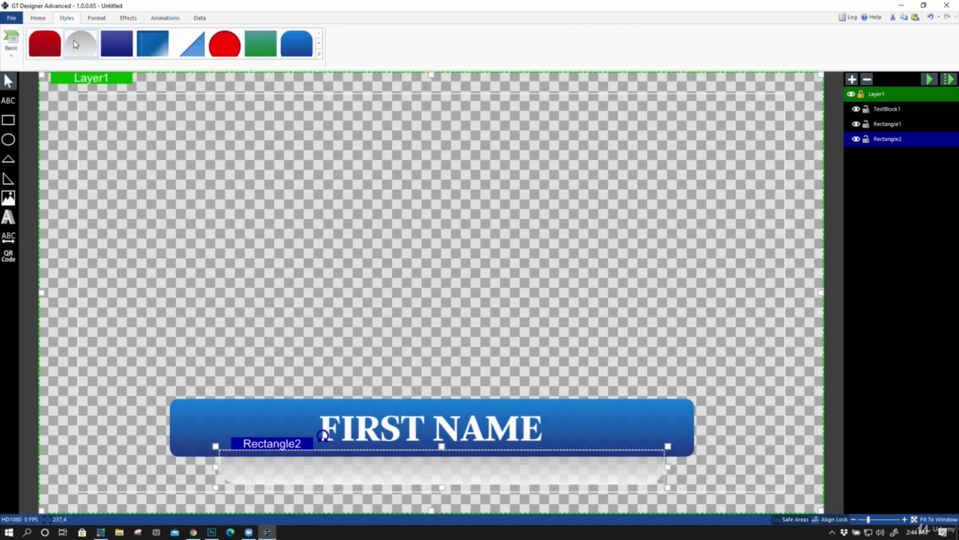
left_click(319, 54)
left_click(37, 17)
left_click(285, 41)
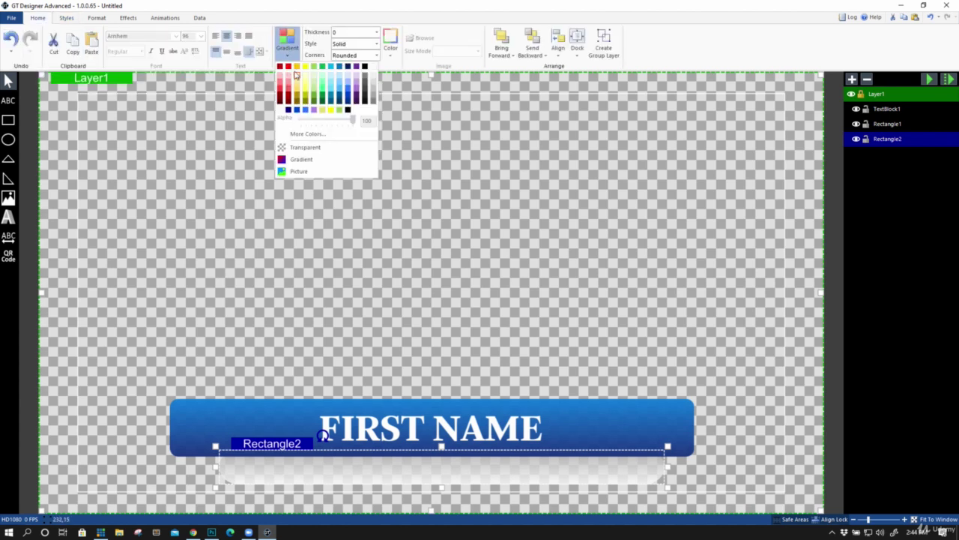
left_click(285, 109)
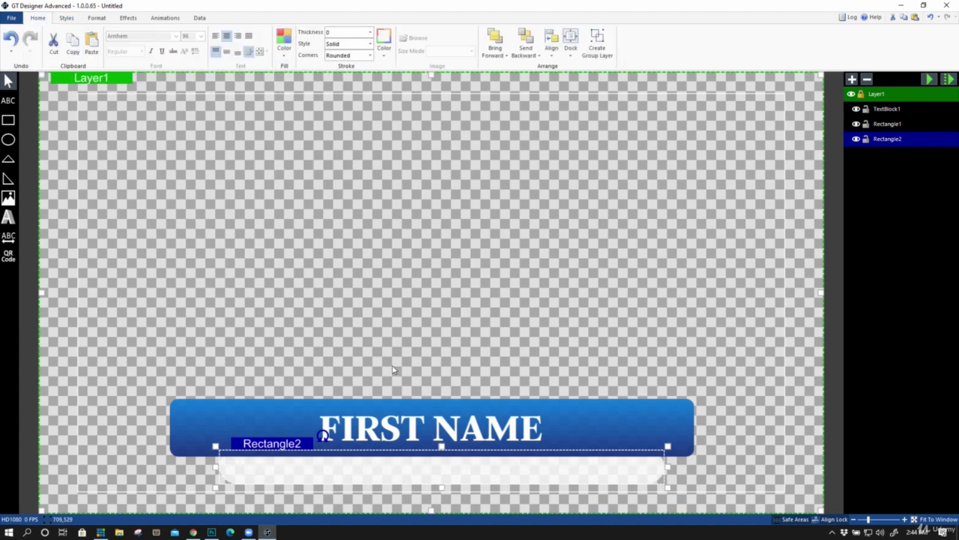
Set the white bar's opacity to 100 in Effects
left_click(69, 18)
left_click(96, 19)
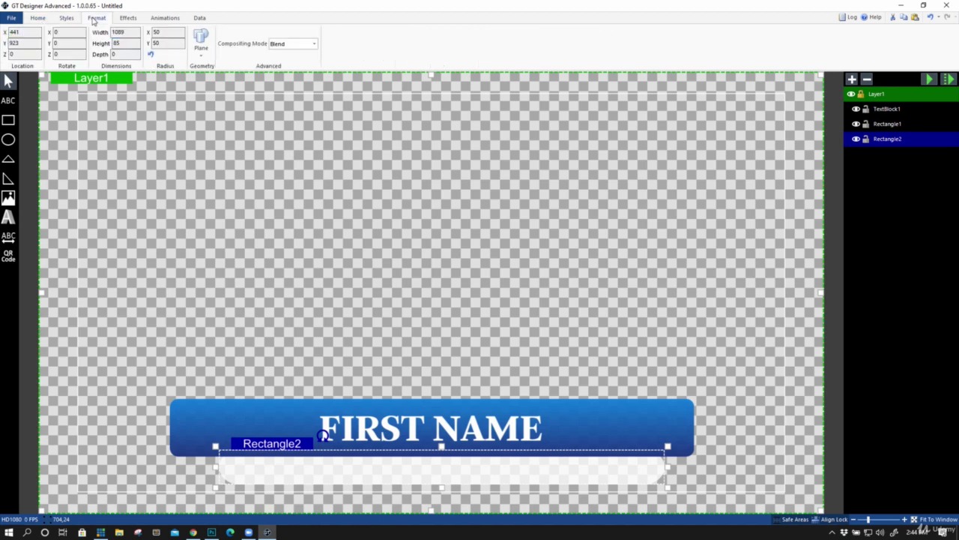
left_click(123, 21)
left_click_drag(61, 43, 110, 42)
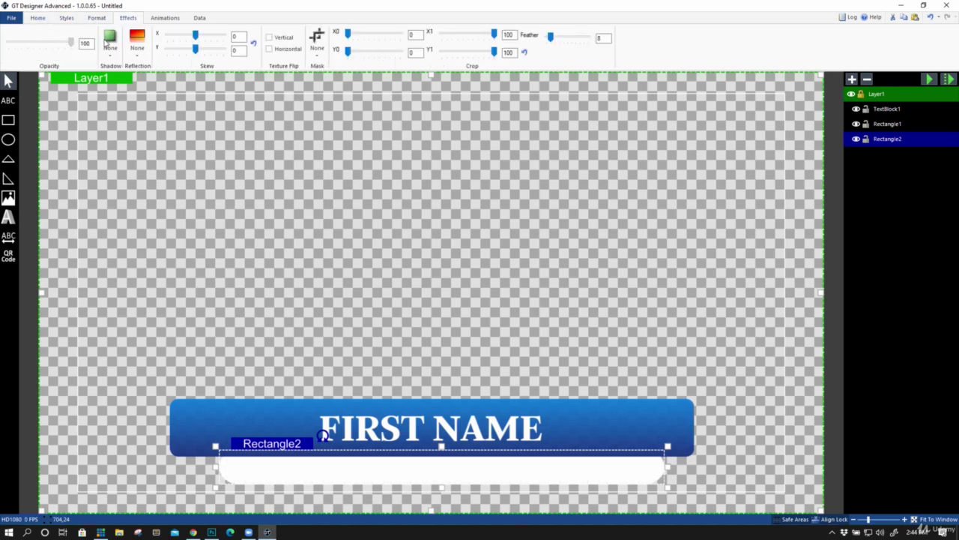
left_click(563, 458)
left_click(556, 466)
left_click(8, 99)
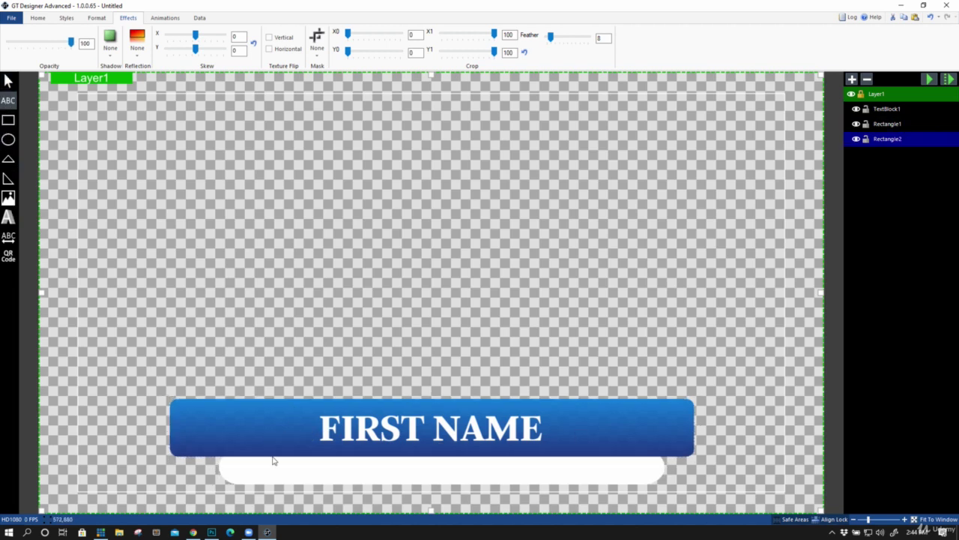
Draw a text box across the white bar and enter 'TITLE OF PERSON'
left_click_drag(252, 458, 629, 482)
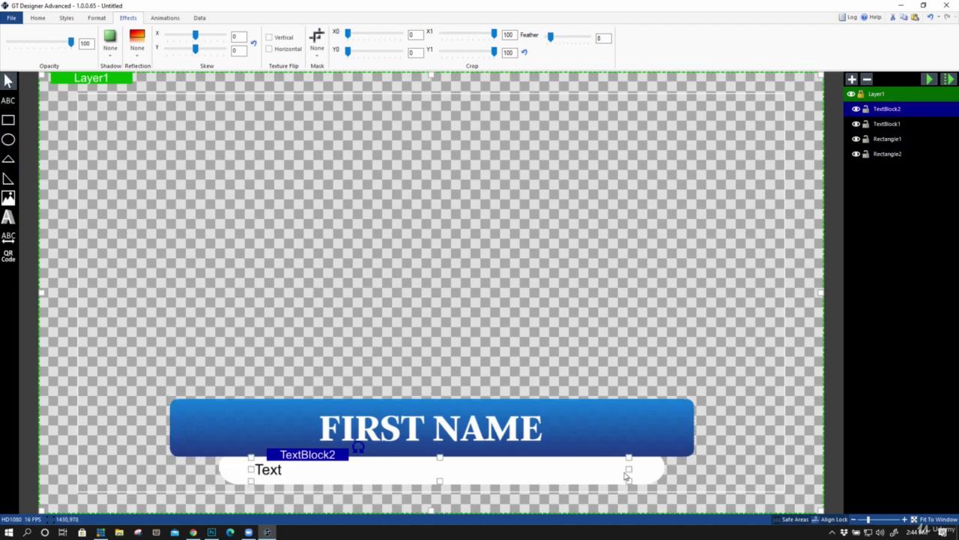
double_click(281, 472)
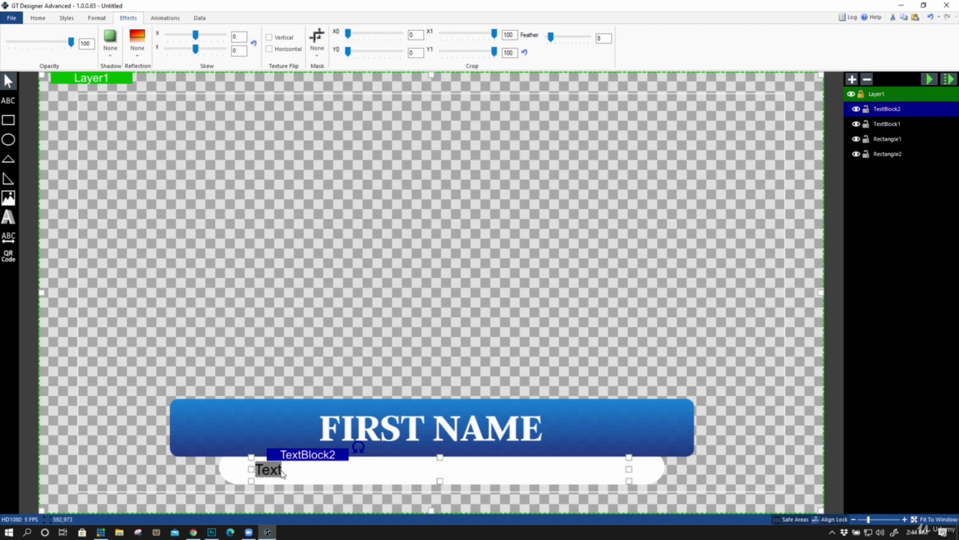
type("TITLE OF PERSON")
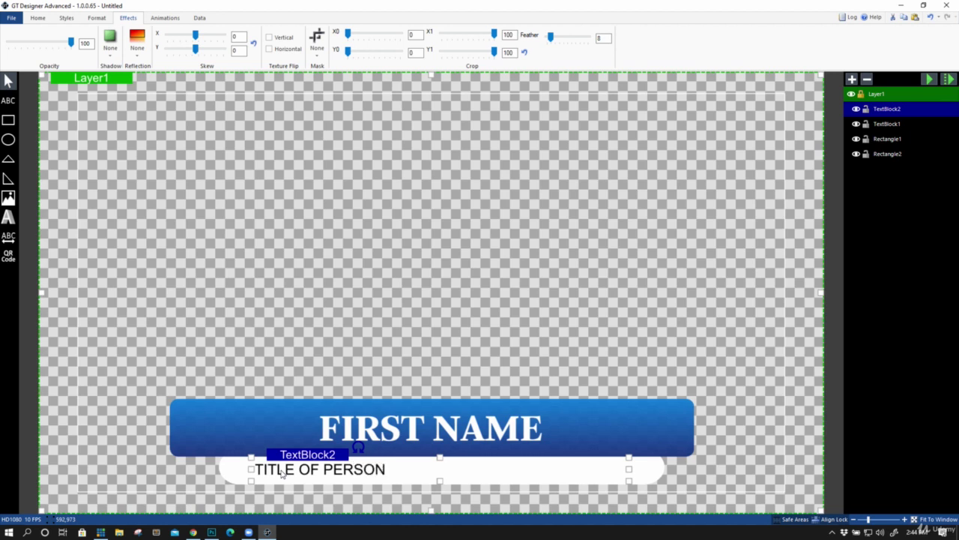
Centre-align the TITLE OF PERSON text and set its font size to 48
double_click(282, 473)
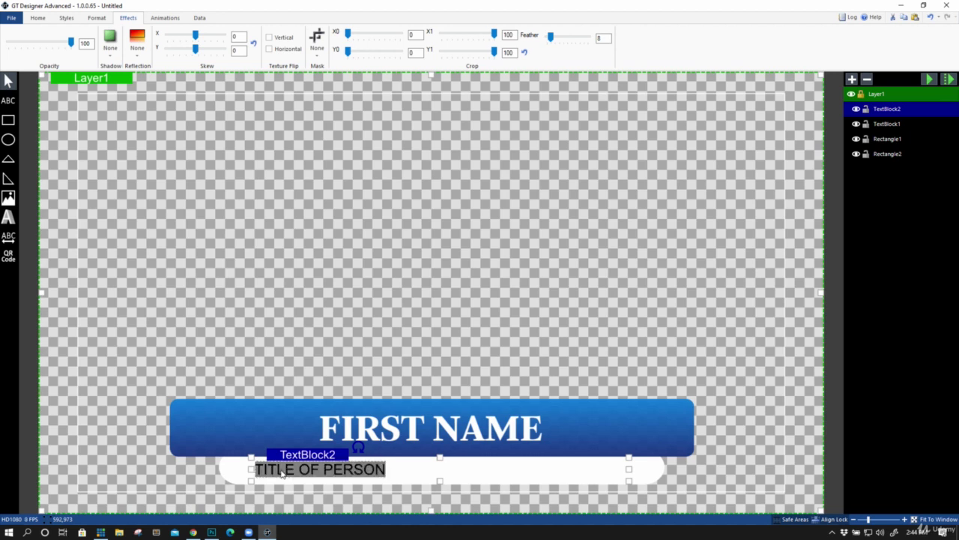
left_click(38, 18)
left_click(227, 35)
left_click(201, 36)
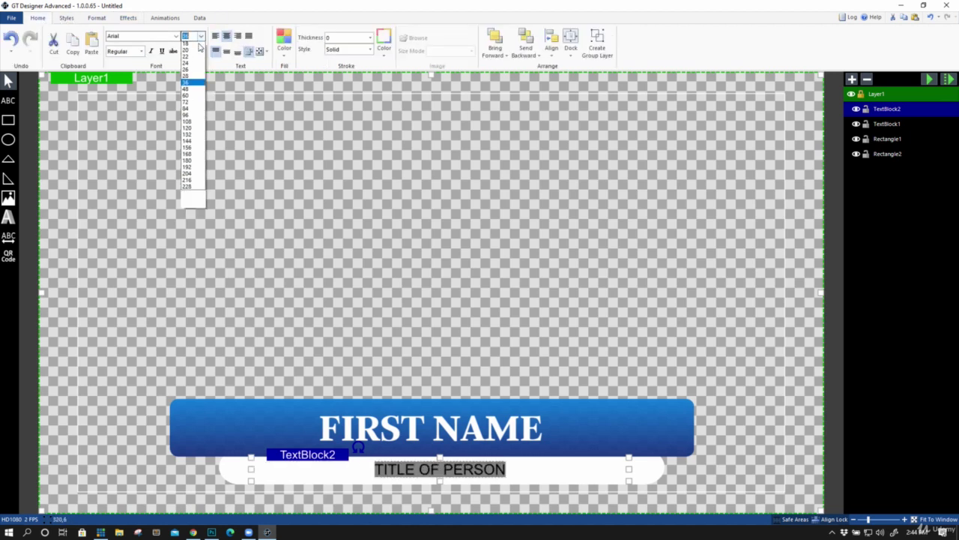
left_click(187, 88)
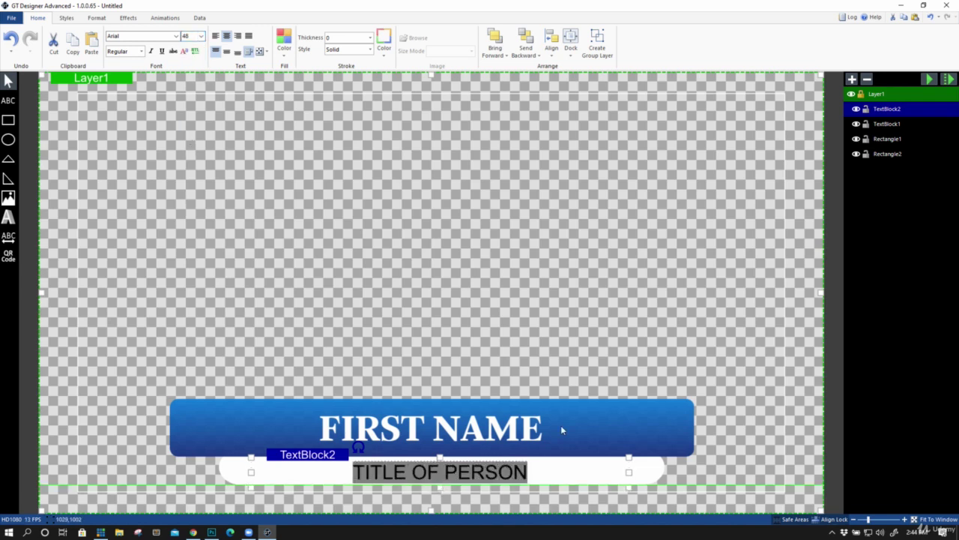
left_click(886, 125)
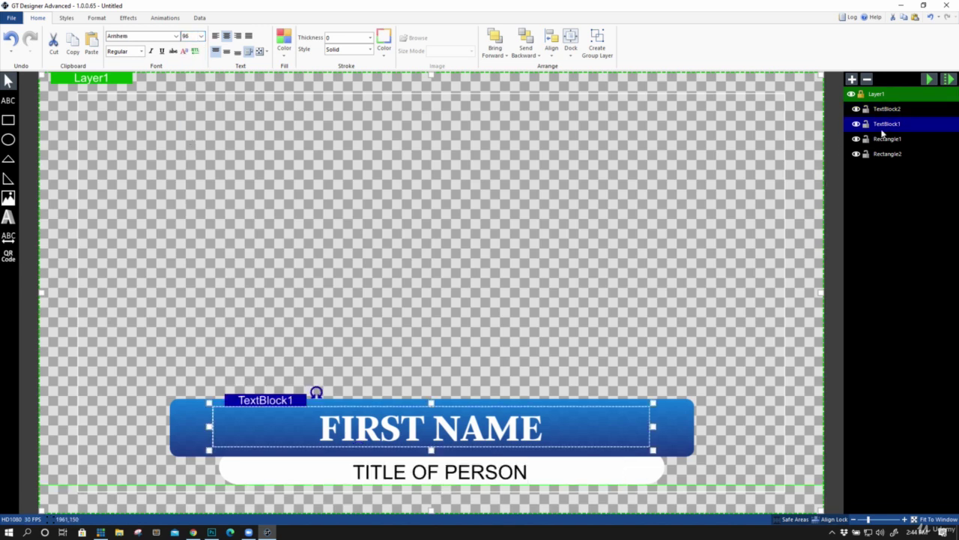
Give the white bar Rectangle2 a Fade intro transition with delay 2
left_click(949, 79)
left_click(888, 139)
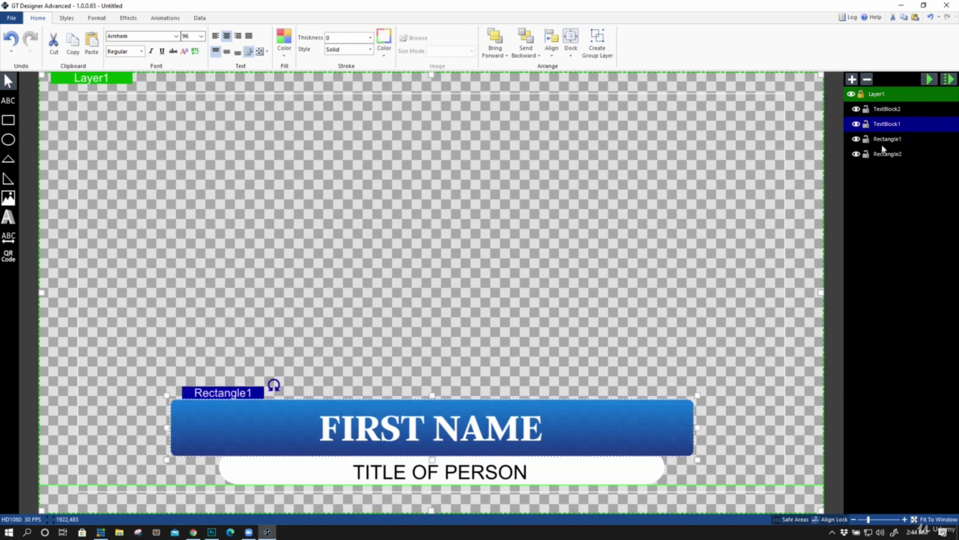
left_click(877, 153)
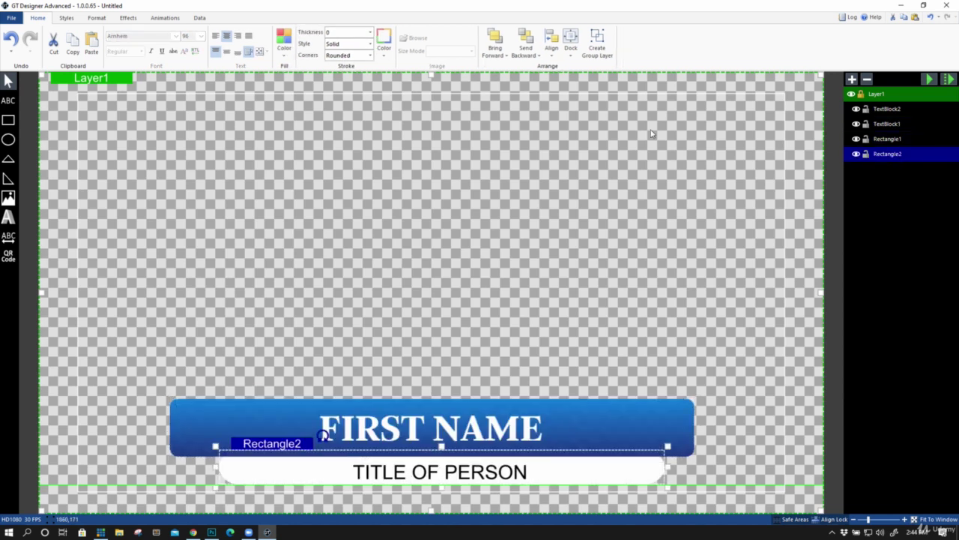
left_click(159, 19)
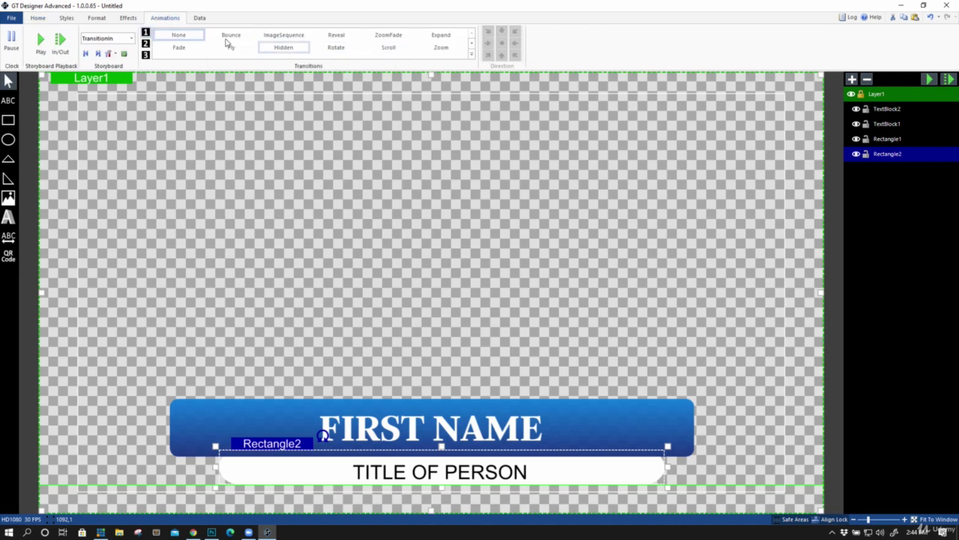
left_click(185, 48)
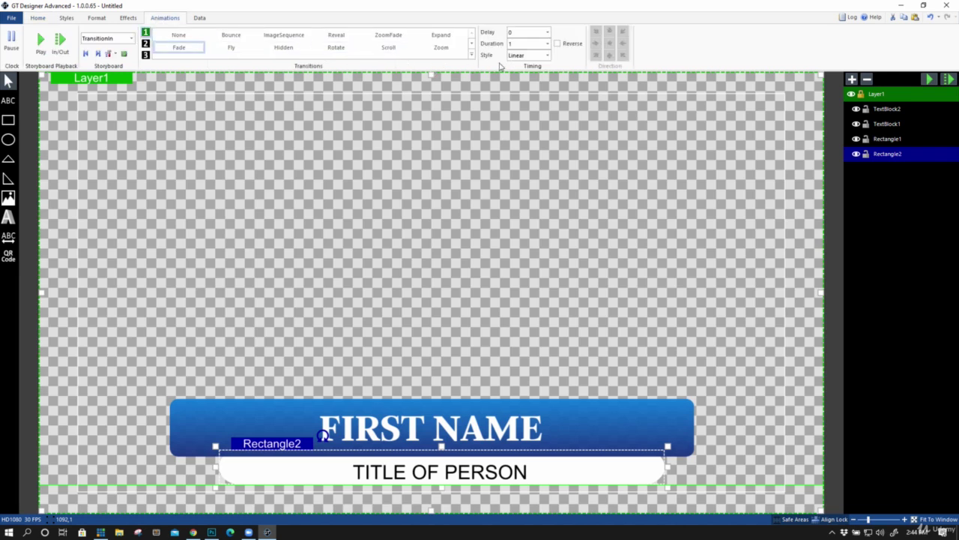
double_click(513, 31)
Preview the intro animation and toggle the FIRST NAME text's visibility off and on
left_click(949, 80)
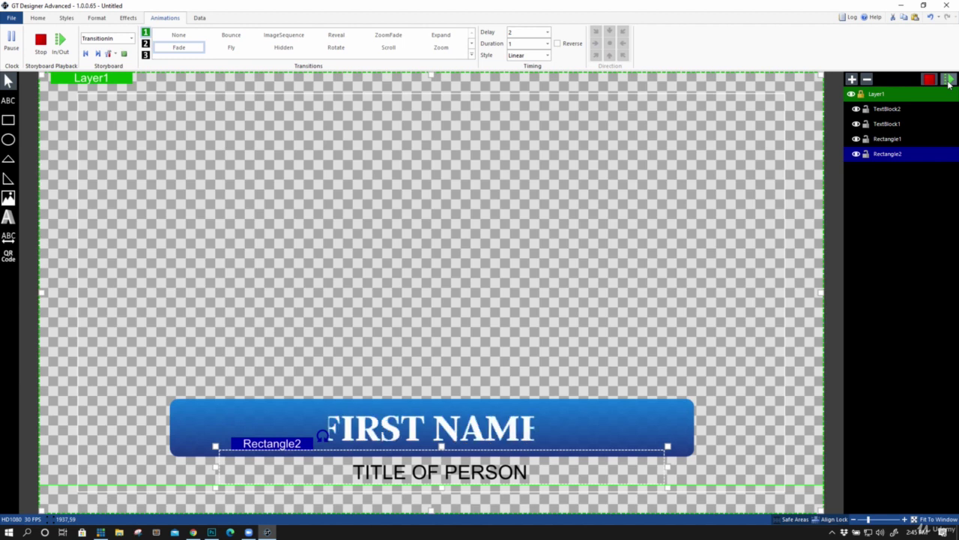
left_click(898, 125)
left_click(858, 125)
left_click(858, 125)
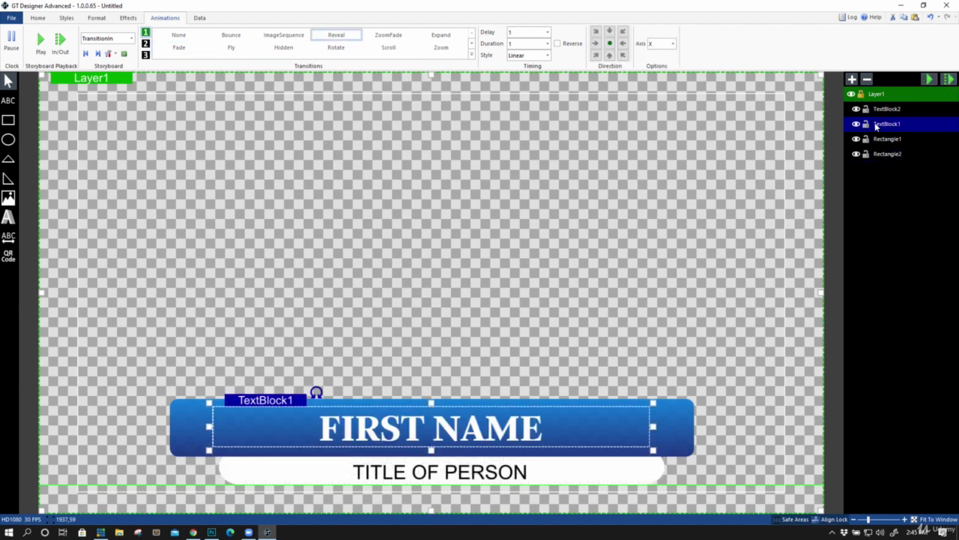
Set the FIRST NAME text's delay to 0.5 and the white bar's delay to 1.5
double_click(517, 35)
left_click(949, 79)
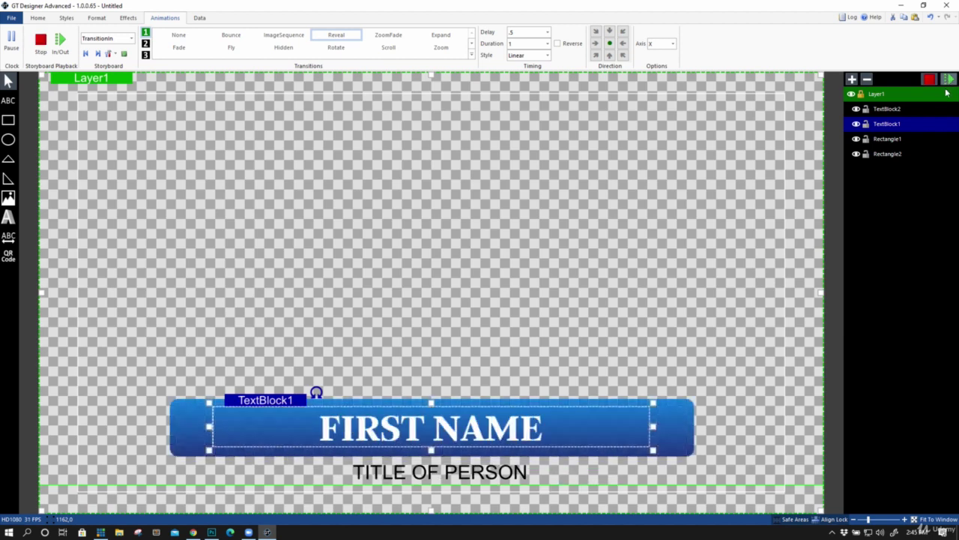
left_click(906, 138)
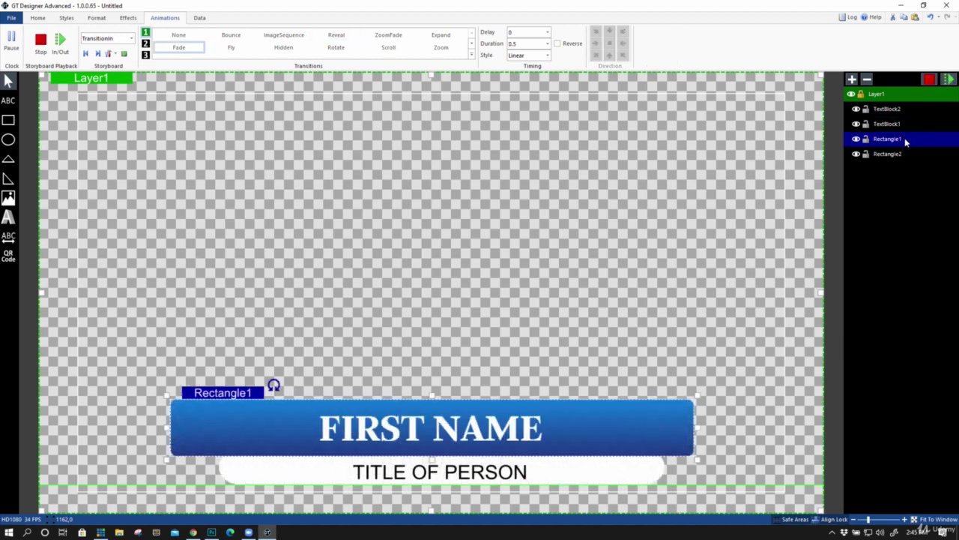
left_click(906, 153)
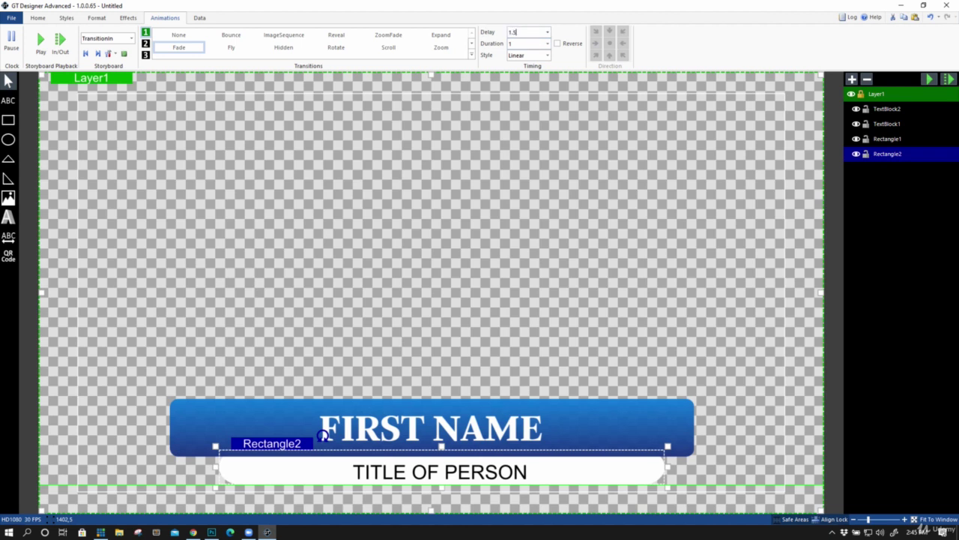
Give TITLE OF PERSON a Reveal transition with 1.5 delay and preview the staggered intro
left_click(907, 111)
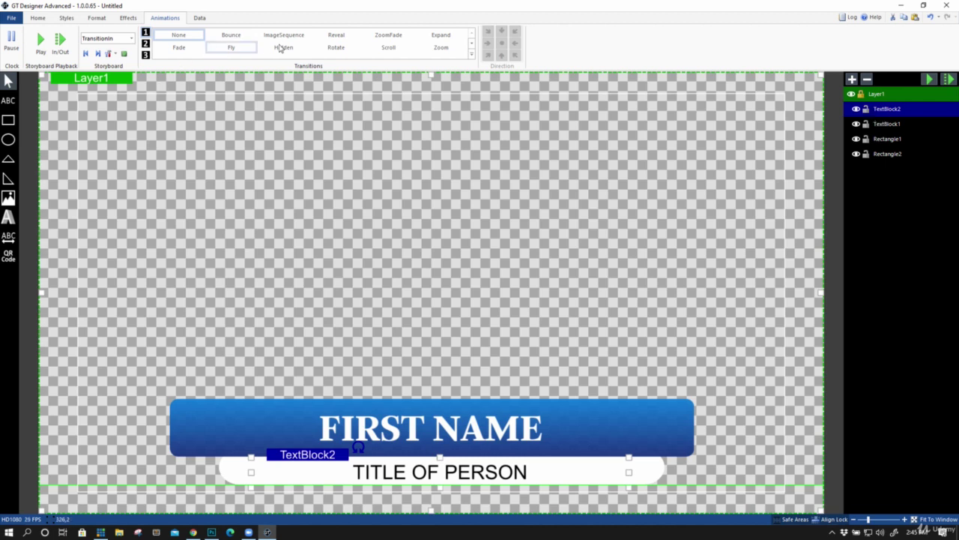
left_click(336, 35)
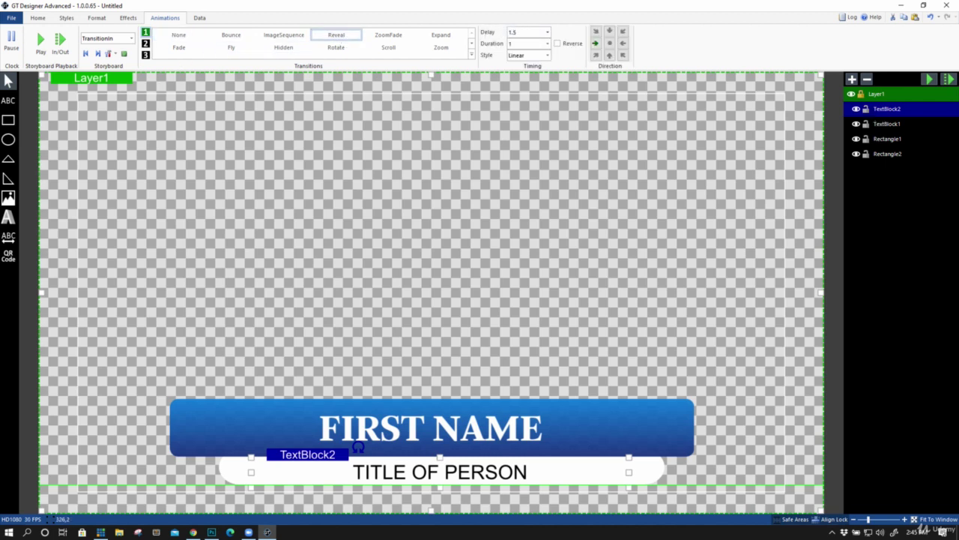
left_click(950, 80)
left_click(894, 95)
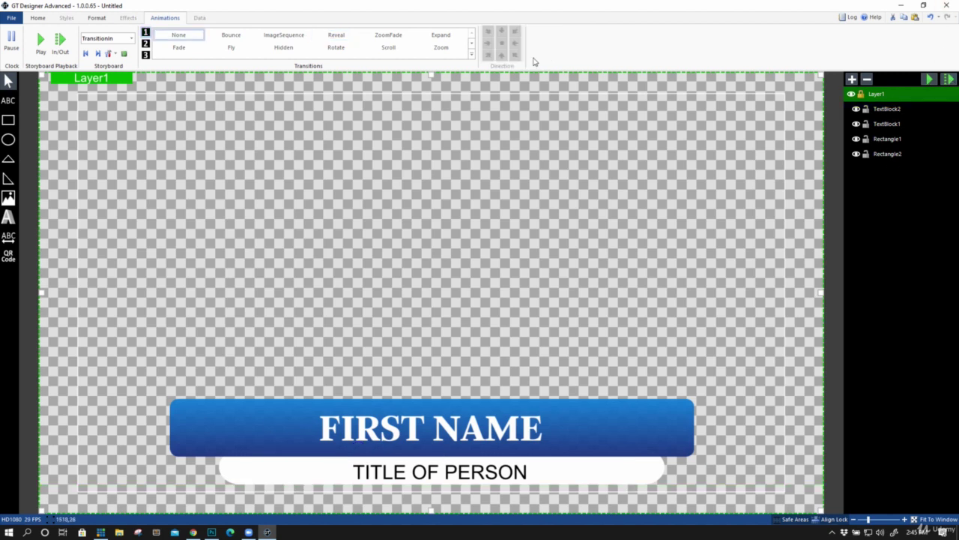
Switch the storyboard to TransitionOut for the lower-third Layer1
left_click(131, 39)
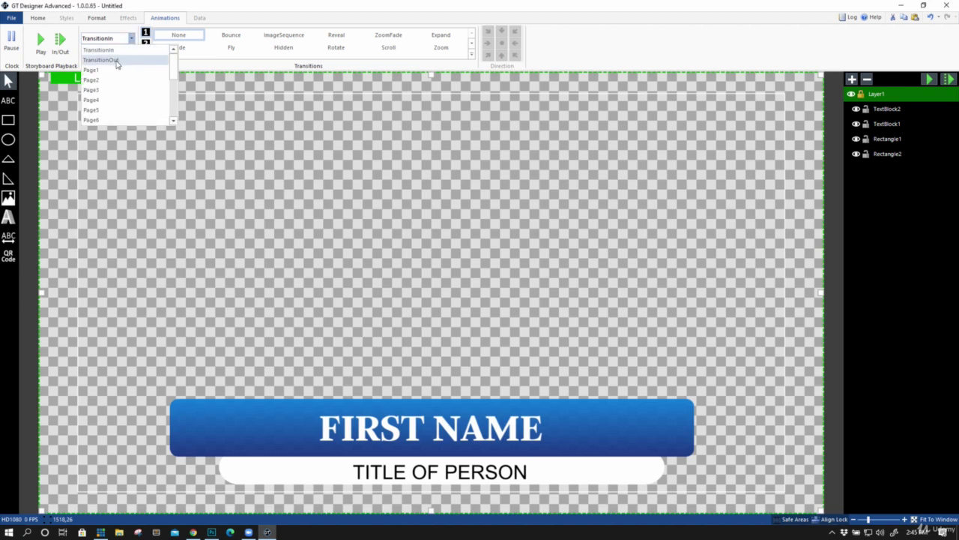
left_click(119, 58)
left_click(850, 94)
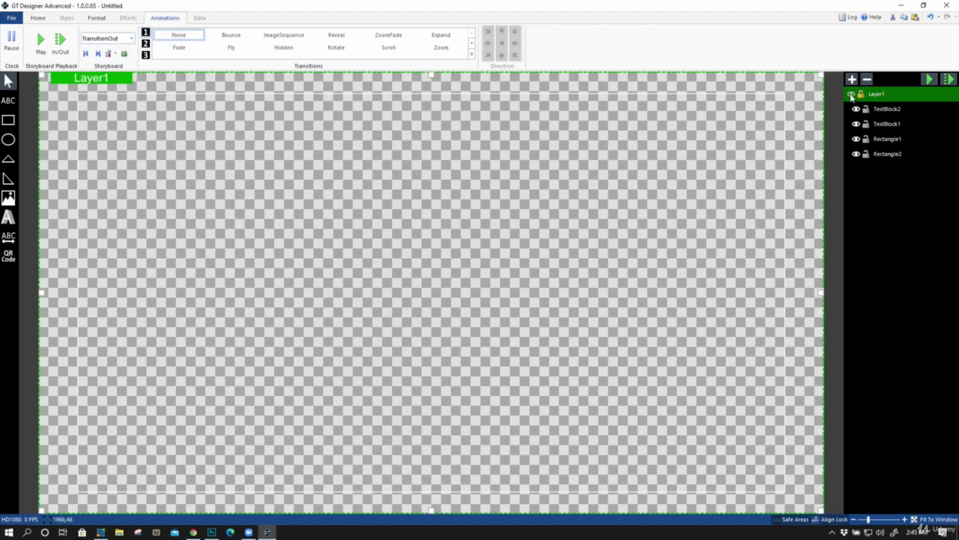
left_click(852, 96)
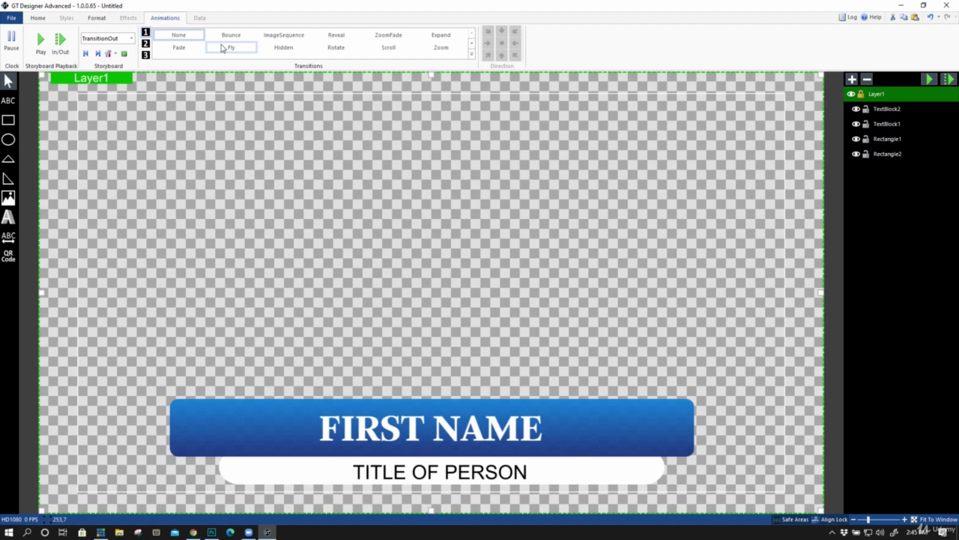
Make Layer1 fly out to the right over 2 seconds with Reverse turned off
left_click(223, 48)
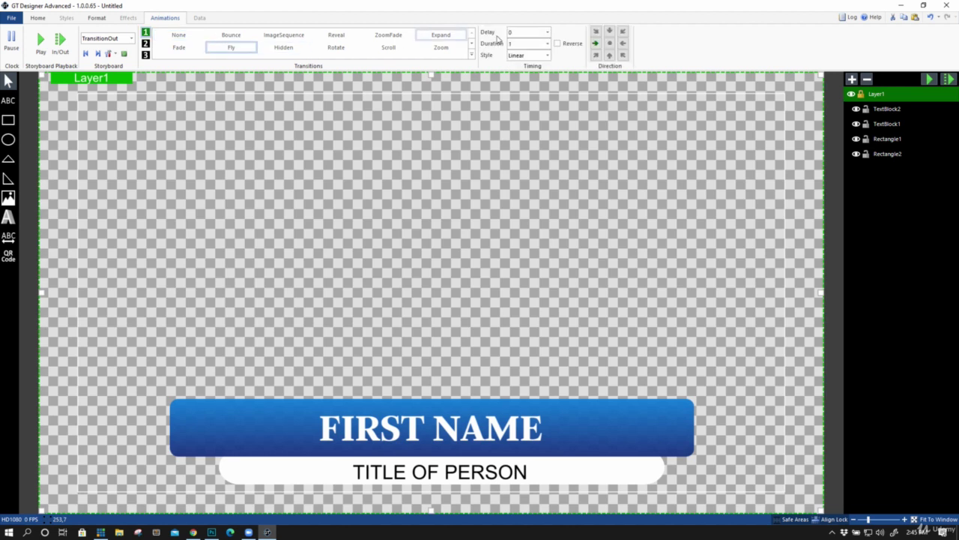
left_click(596, 44)
left_click(596, 44)
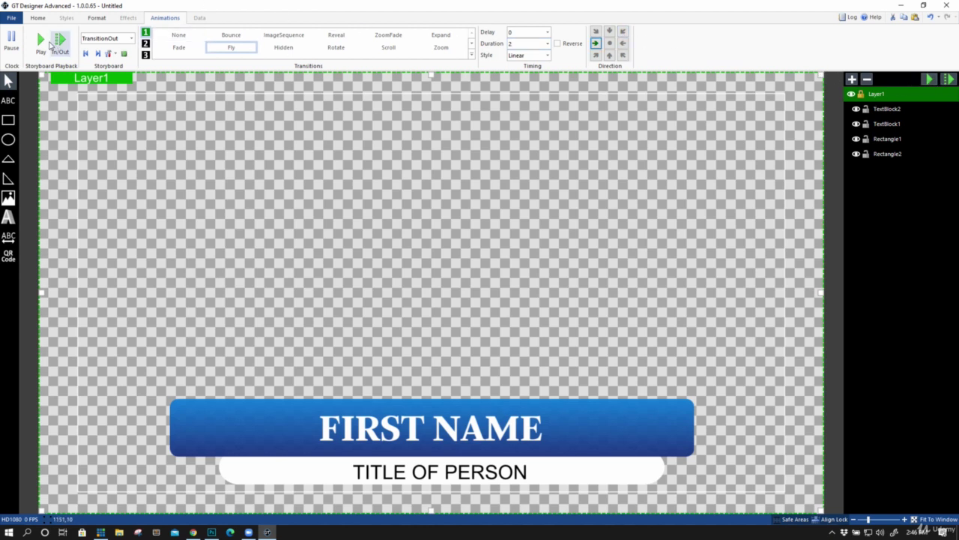
left_click(60, 41)
left_click(60, 43)
left_click(559, 44)
left_click(42, 43)
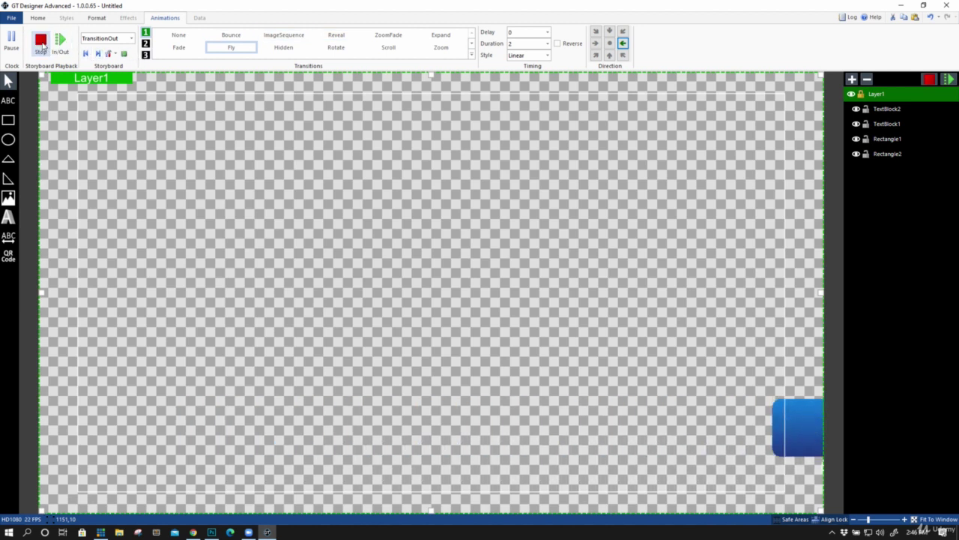
Save the lower third as 'NEW TITLE' and switch over to vMix
left_click(42, 43)
left_click(11, 17)
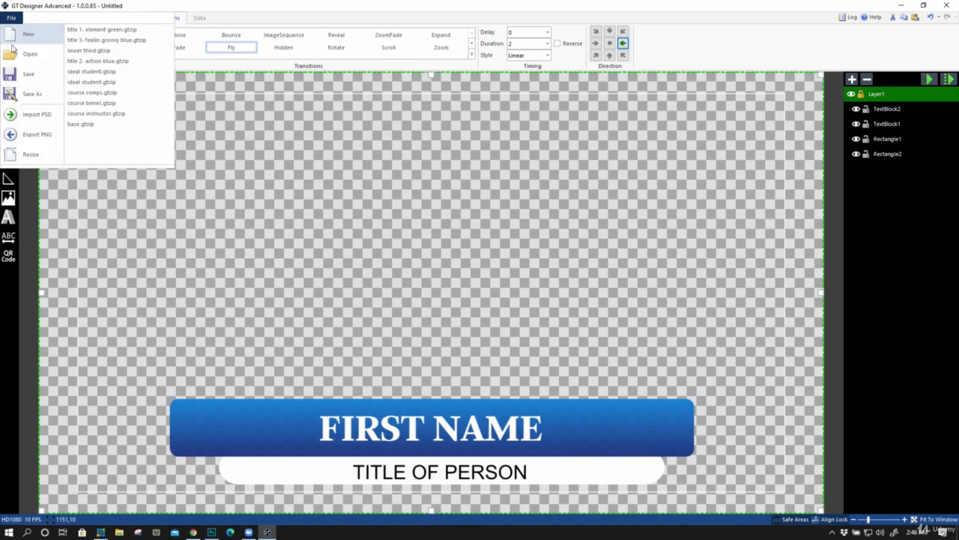
left_click(208, 116)
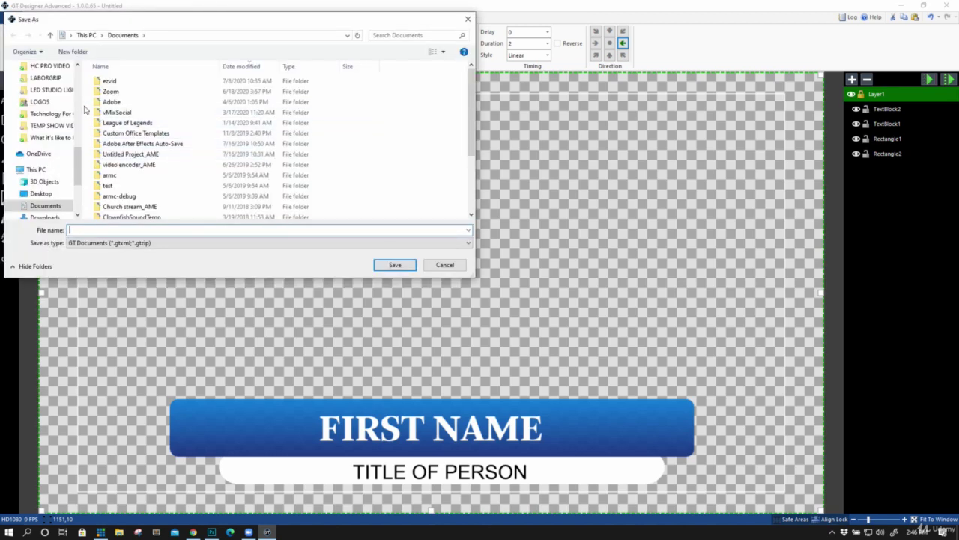
left_click_drag(82, 105, 27, 195)
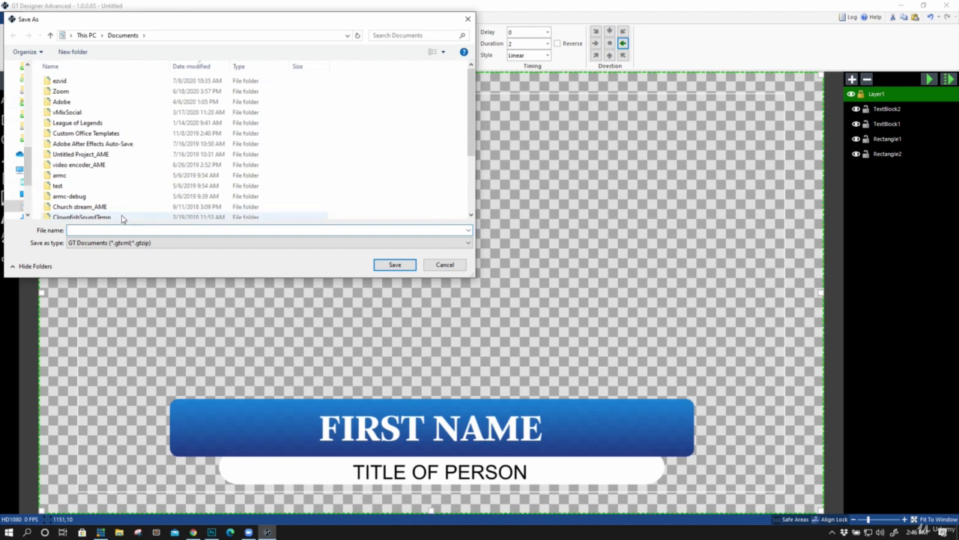
type("NEW TITLE")
key("Return")
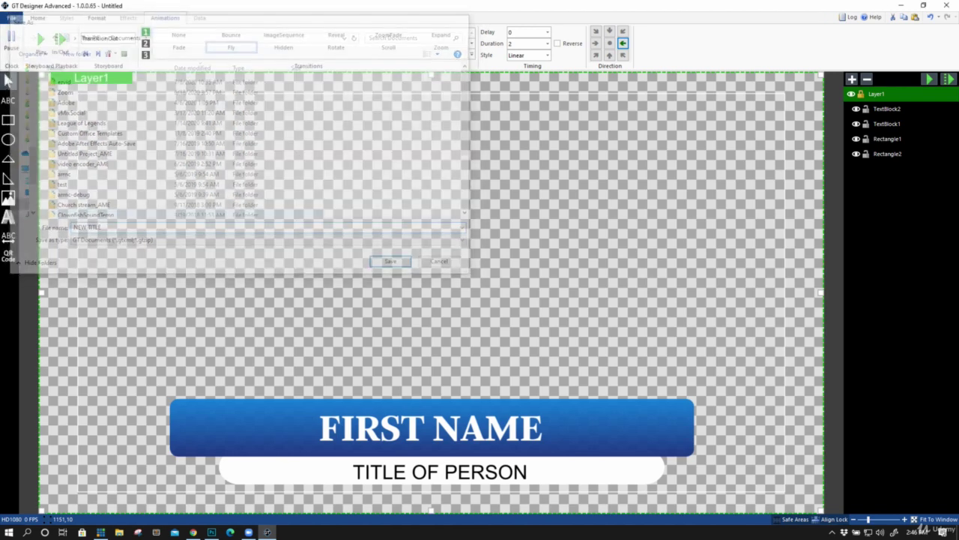
left_click(99, 532)
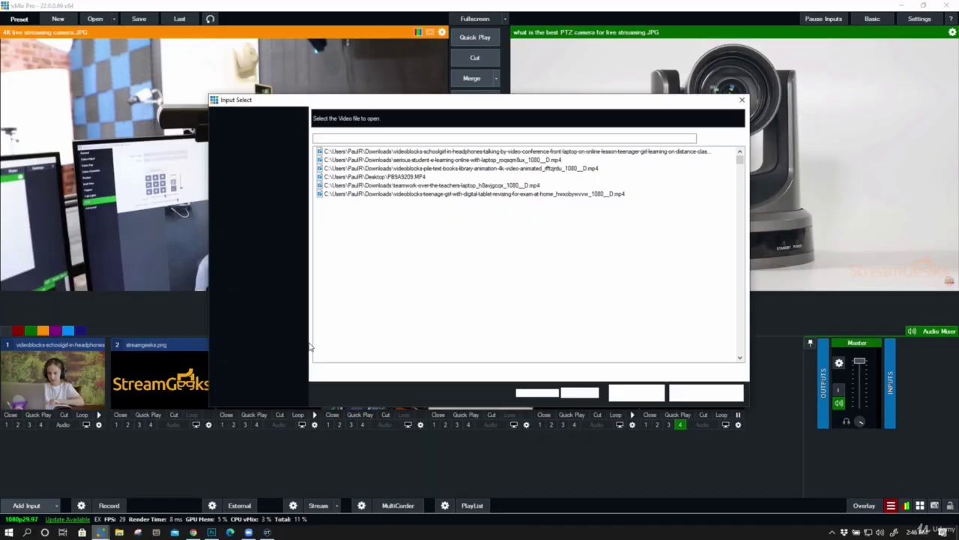
Add the recent 'new title' template as a Title/XAML input
left_click(251, 338)
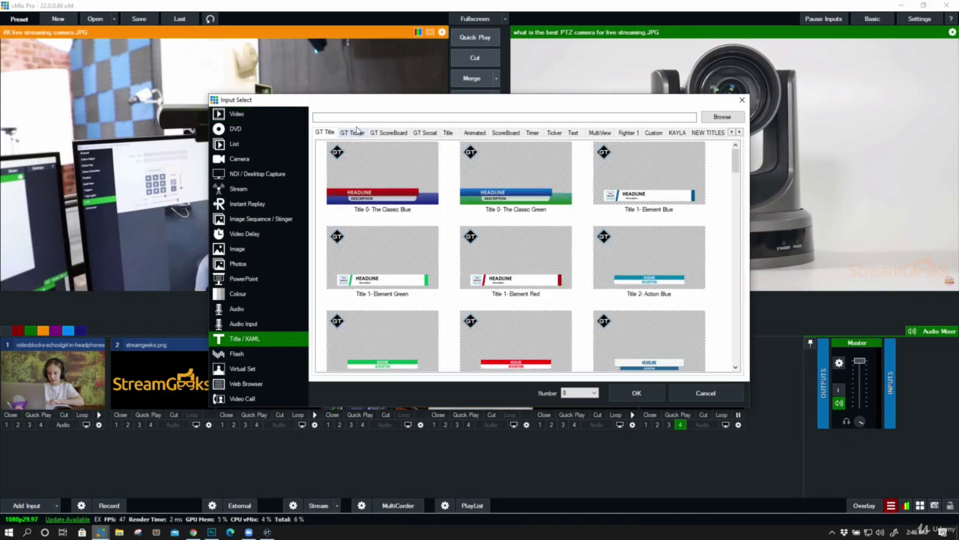
left_click(740, 132)
left_click(741, 133)
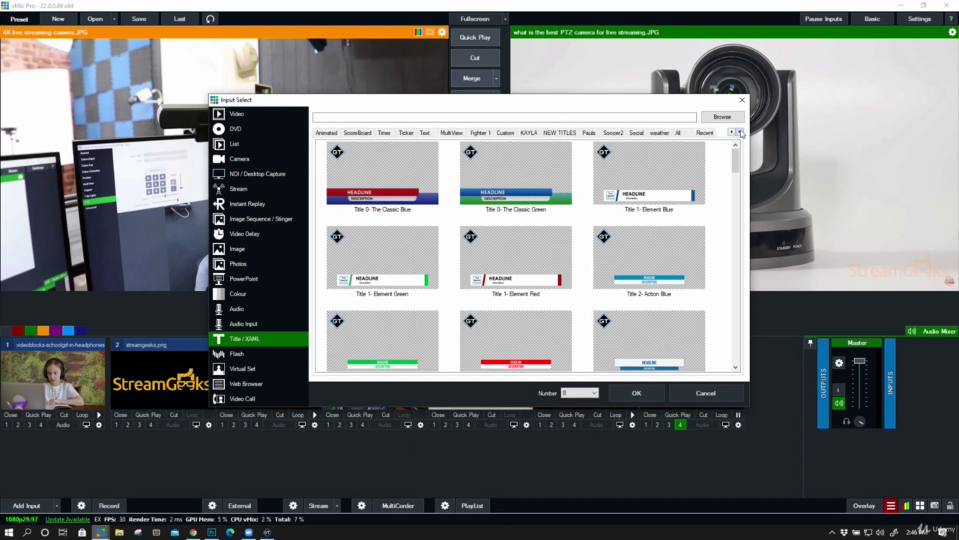
left_click(705, 132)
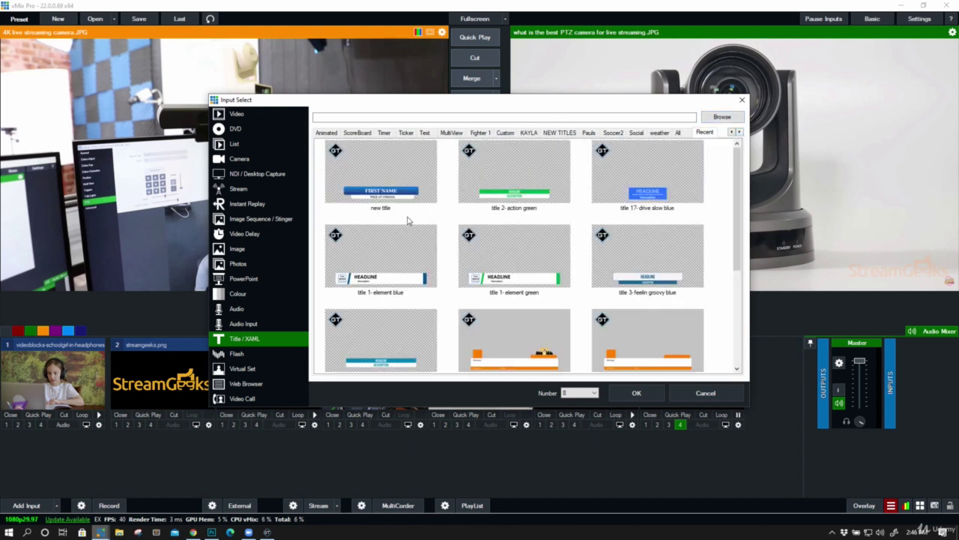
left_click(401, 183)
double_click(396, 182)
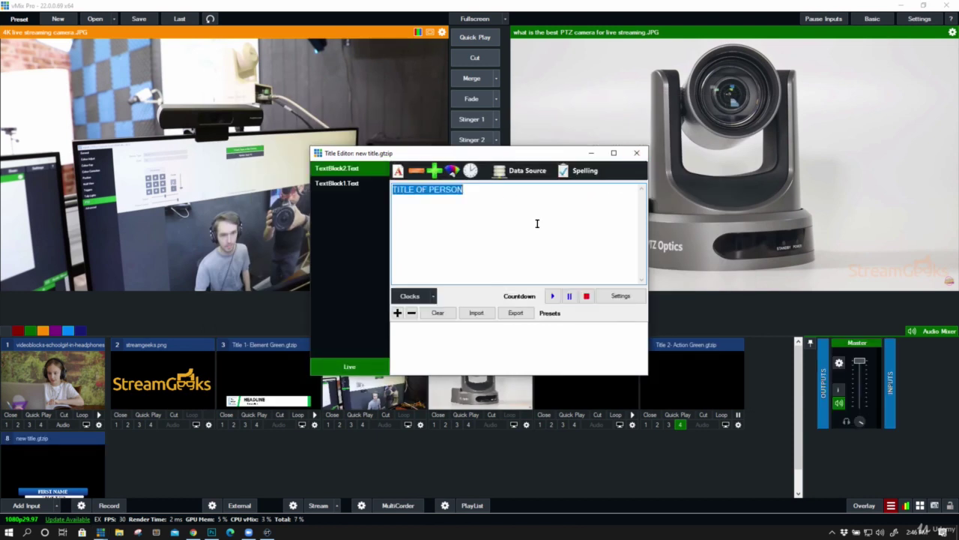
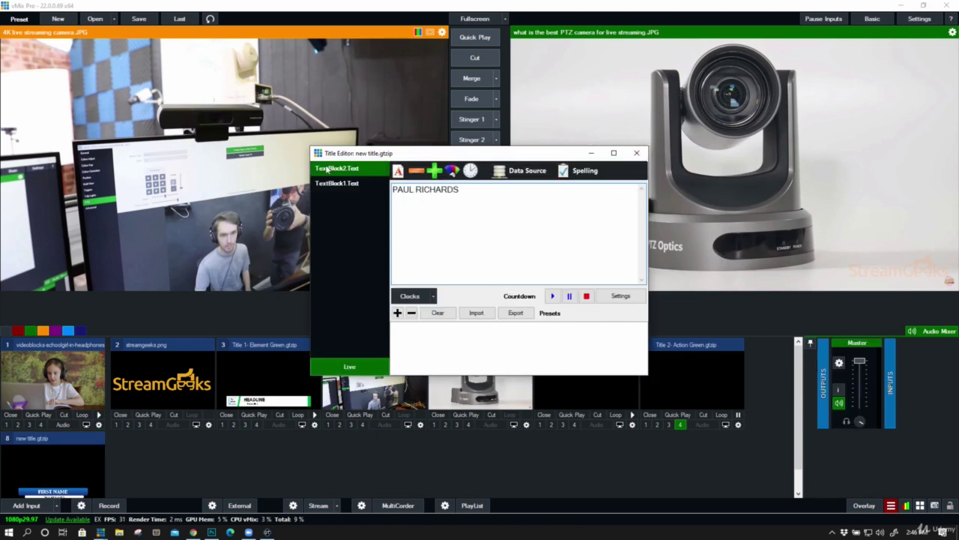
Fill in the person's full name and the job title CHIEF STREAMER, then close the editor
left_click(334, 183)
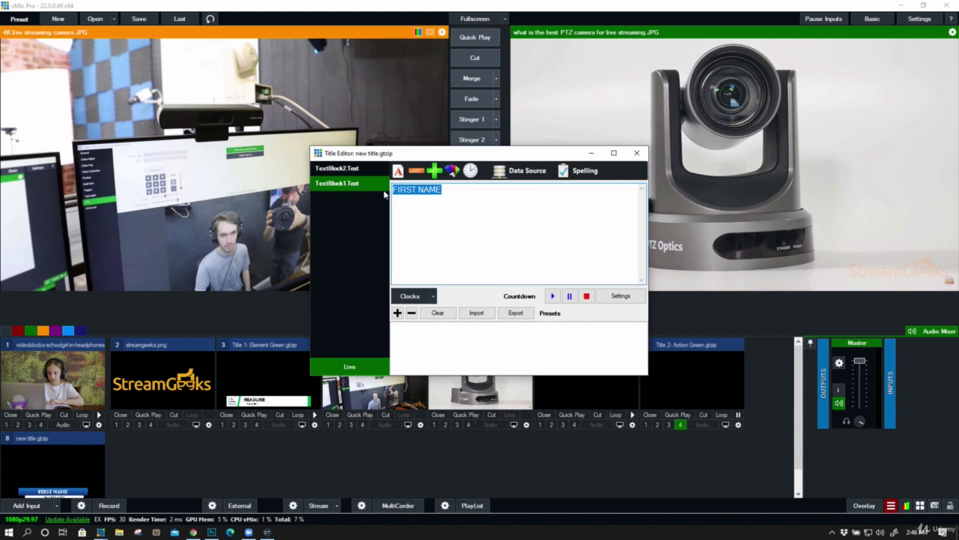
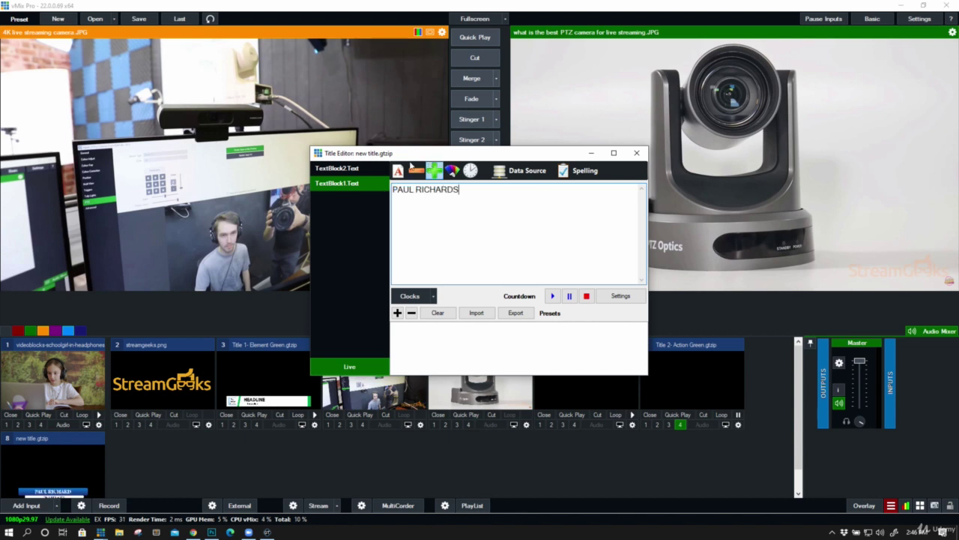
left_click(335, 172)
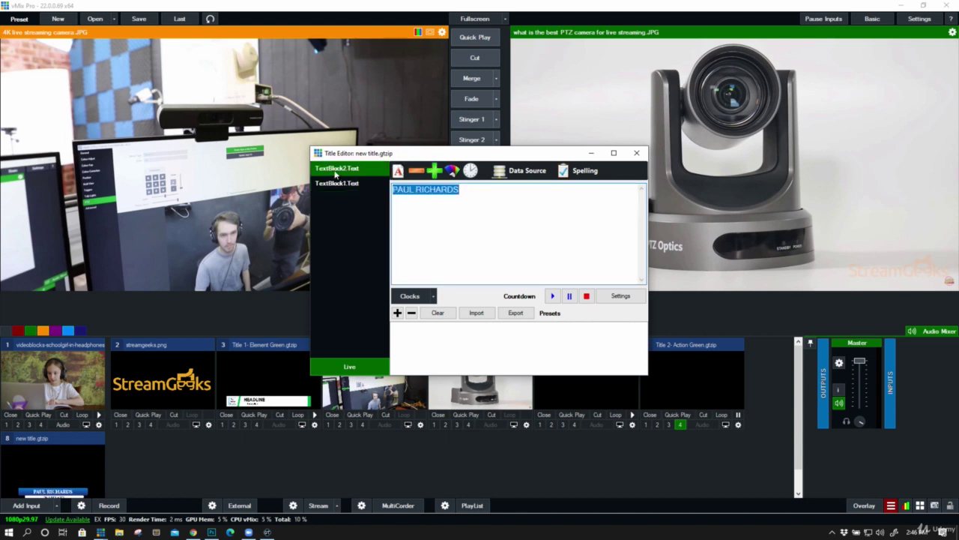
type("CHIEF STREAMER")
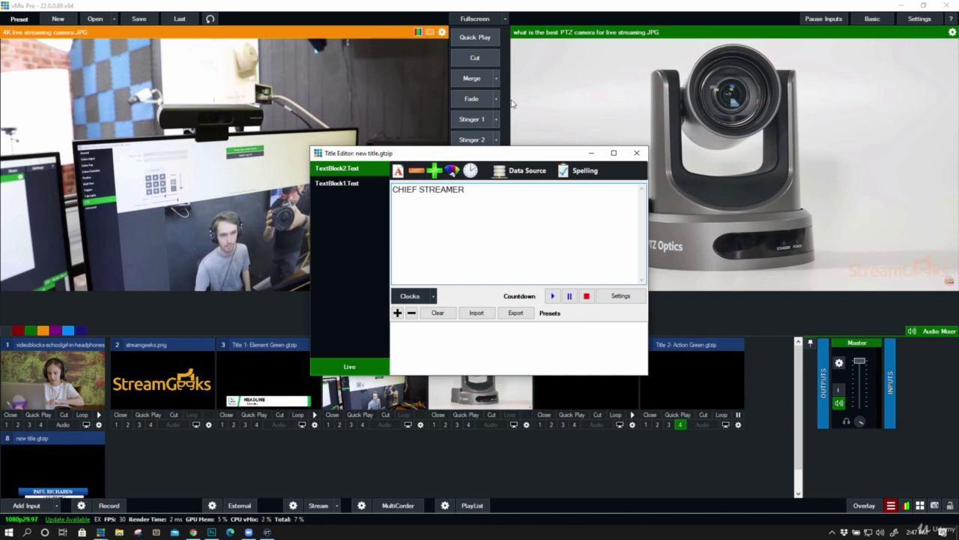
left_click(637, 153)
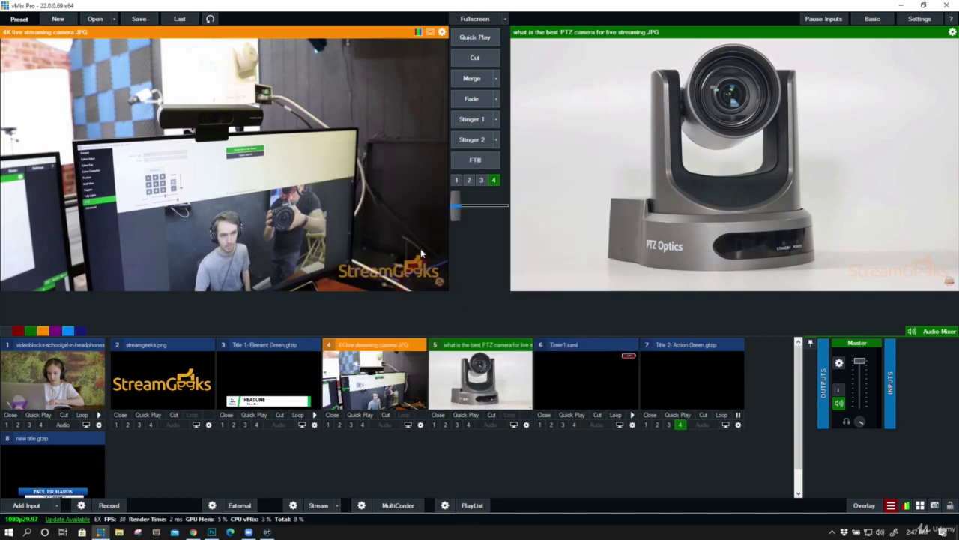
scroll(30, 464, "down", 1)
Overlay the new title on the program output, take it off, then return to vMix
left_click(8, 493)
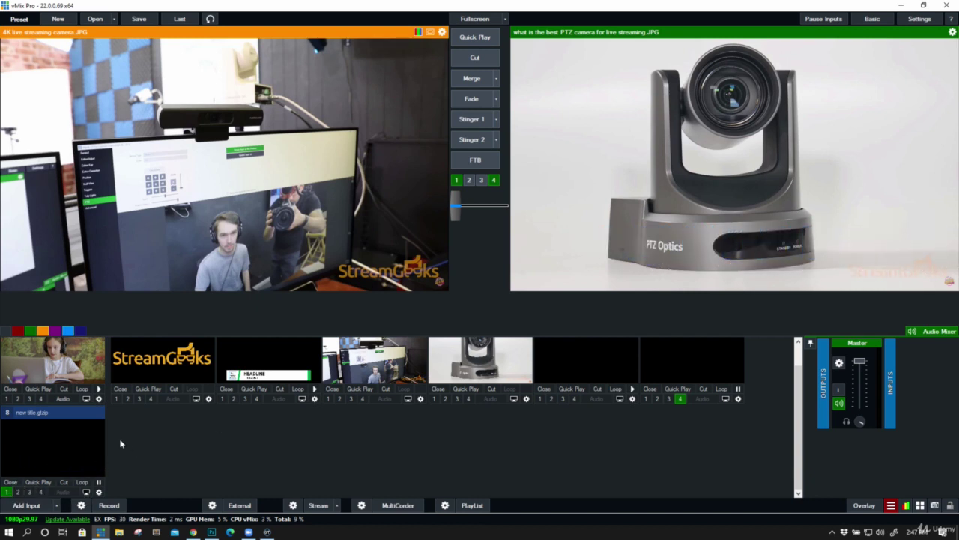
left_click(8, 493)
left_click(267, 532)
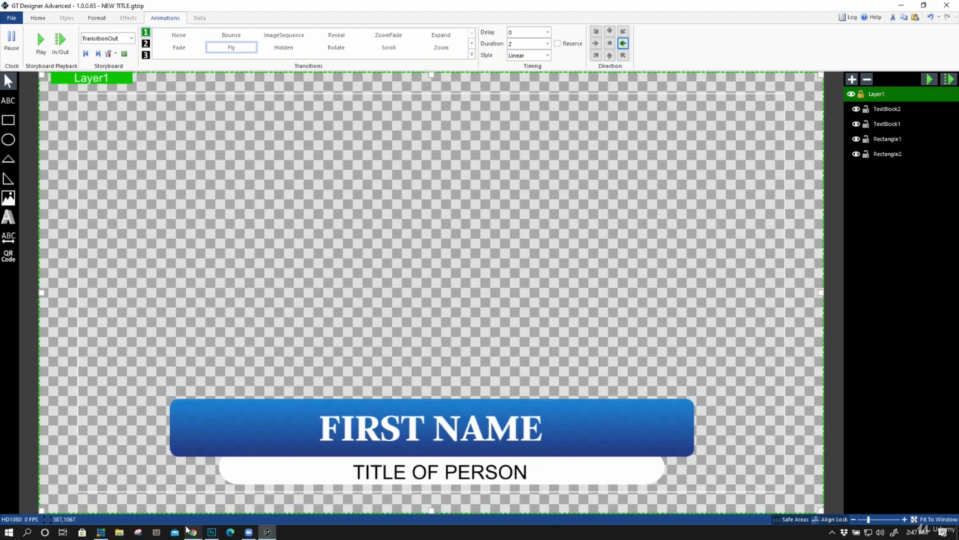
left_click(101, 532)
right_click(65, 466)
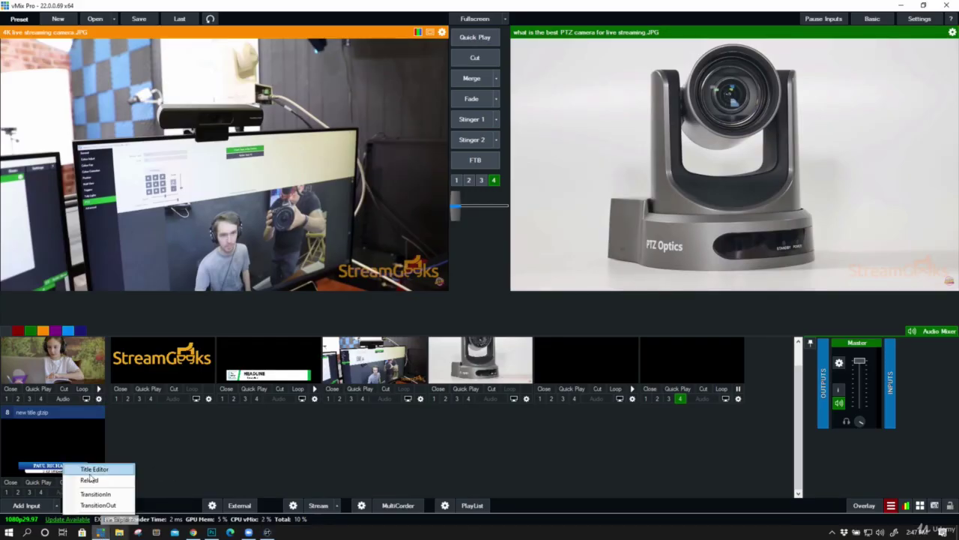
Save a CHIEF STREAMER preset, then a second preset with another person's name and PRODUCER
left_click(93, 478)
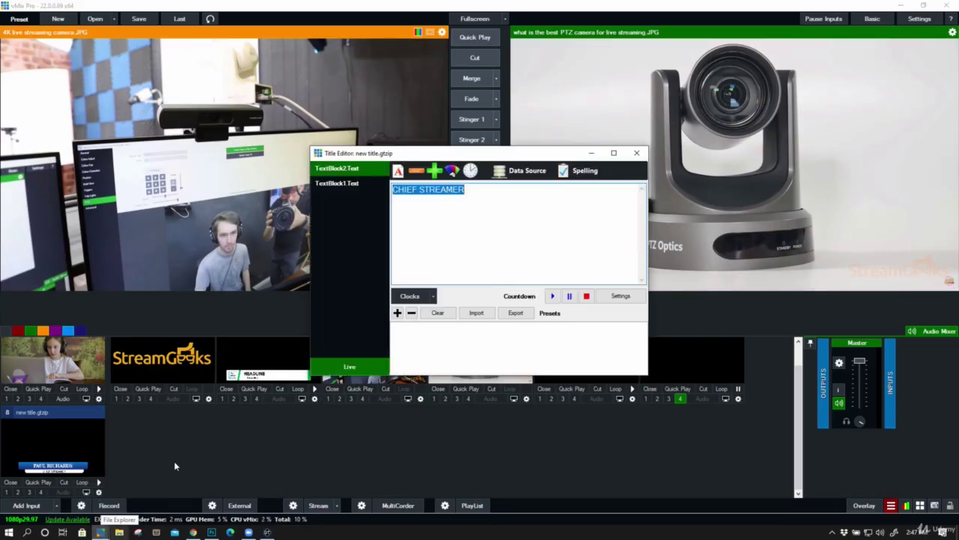
left_click(397, 312)
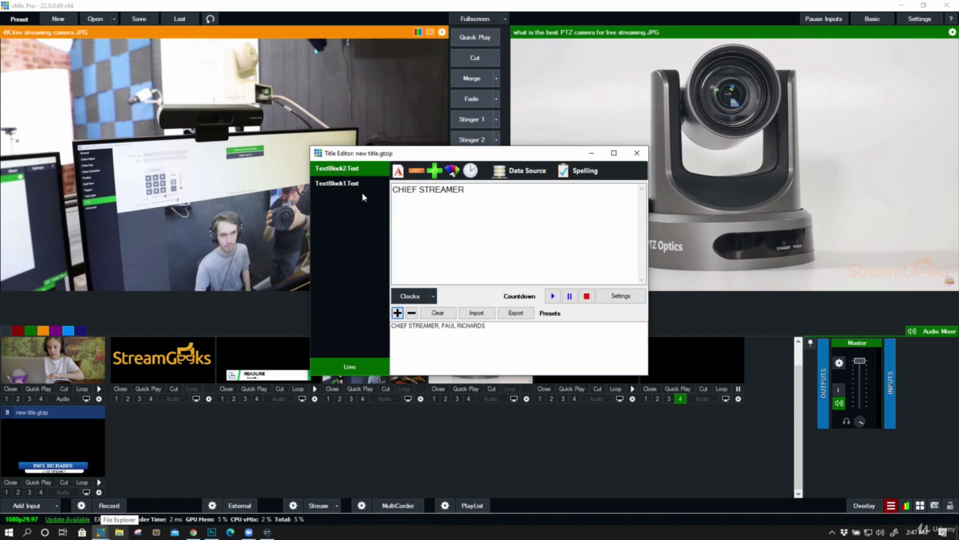
left_click(337, 183)
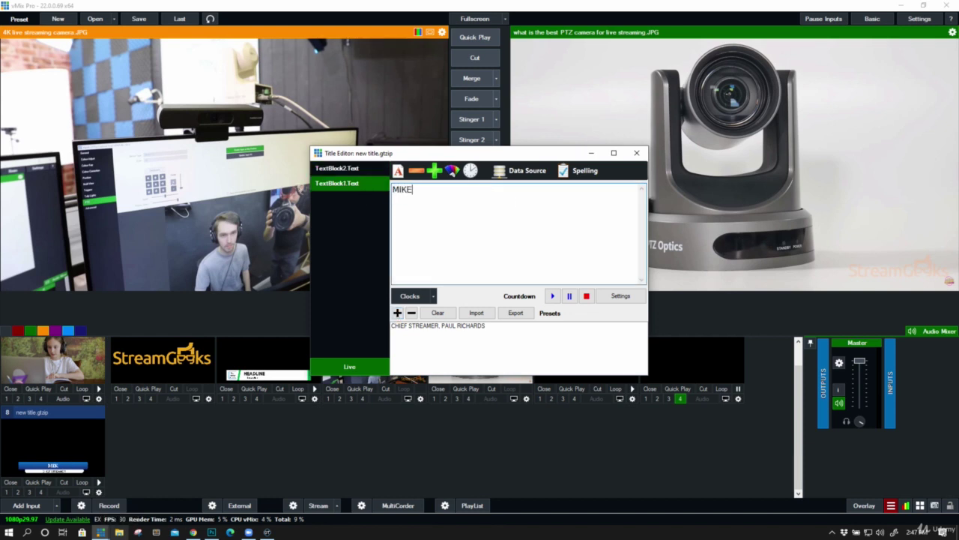
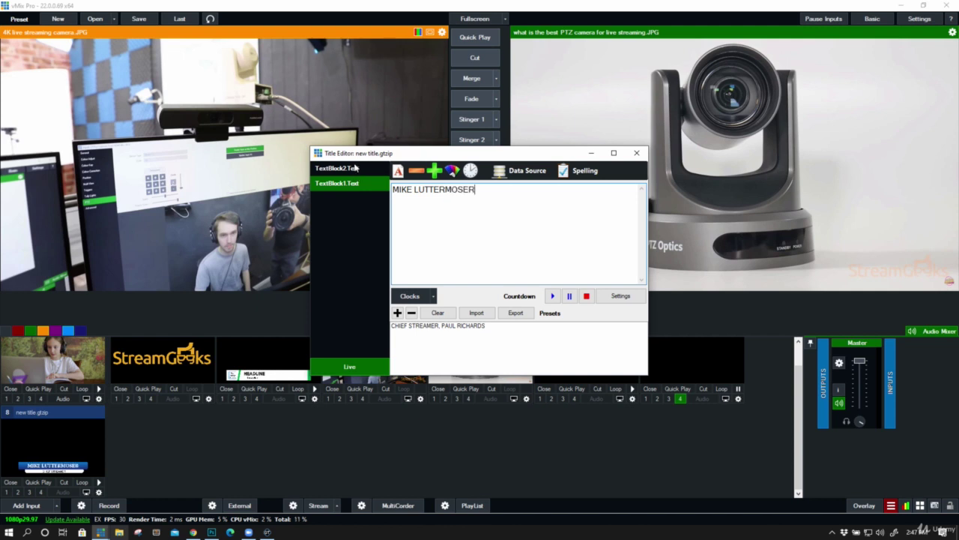
left_click(354, 169)
key("ctrl+a")
type("PRO")
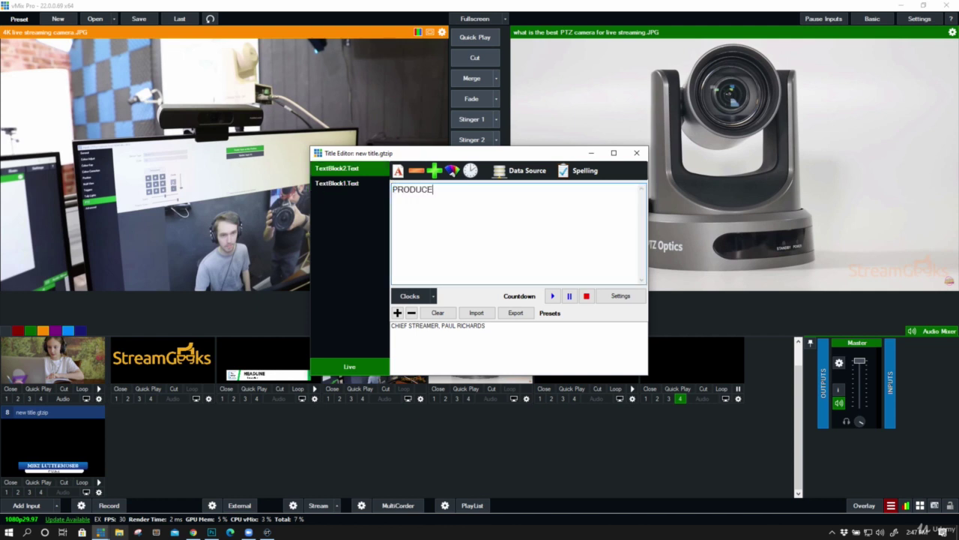
left_click(399, 313)
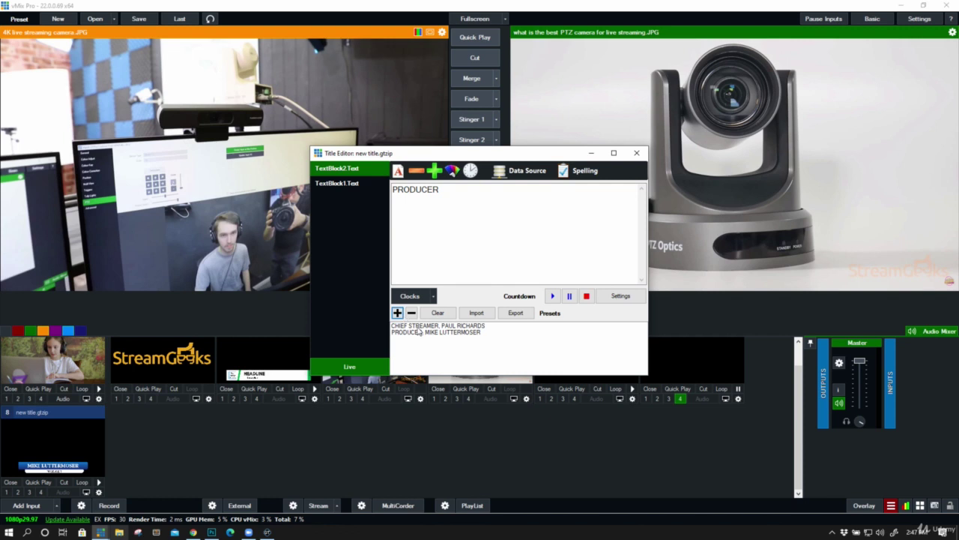
Switch between the CHIEF STREAMER and PRODUCER presets, ending on PRODUCER
left_click(418, 326)
left_click(429, 332)
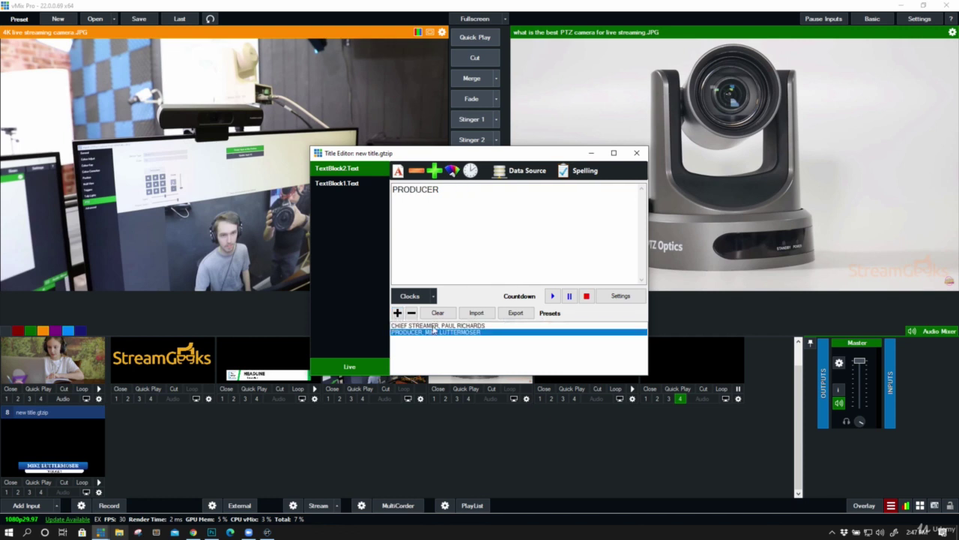
left_click(431, 326)
left_click(431, 332)
left_click(634, 155)
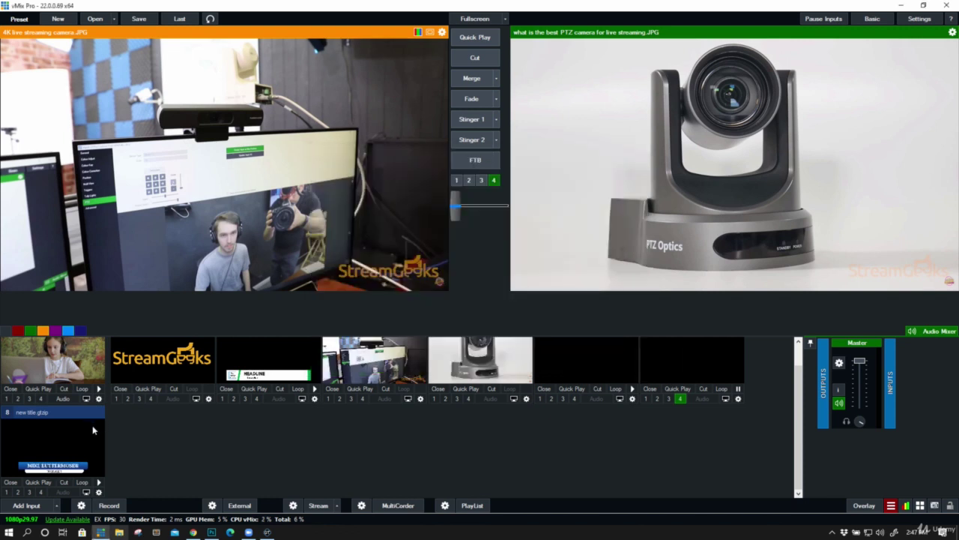
Load the title input into preview and set it to the PRODUCER preset
left_click(90, 431)
right_click(78, 442)
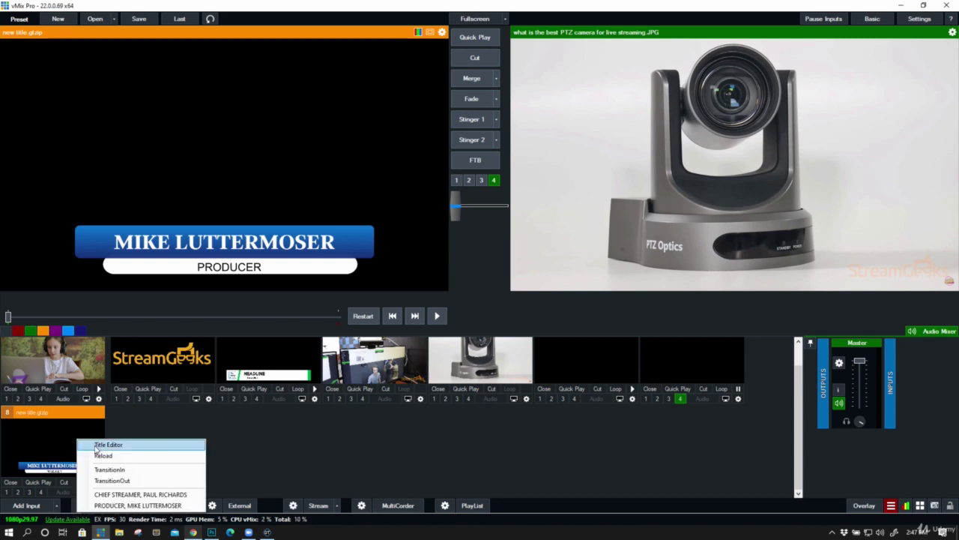
left_click(90, 442)
left_click(411, 332)
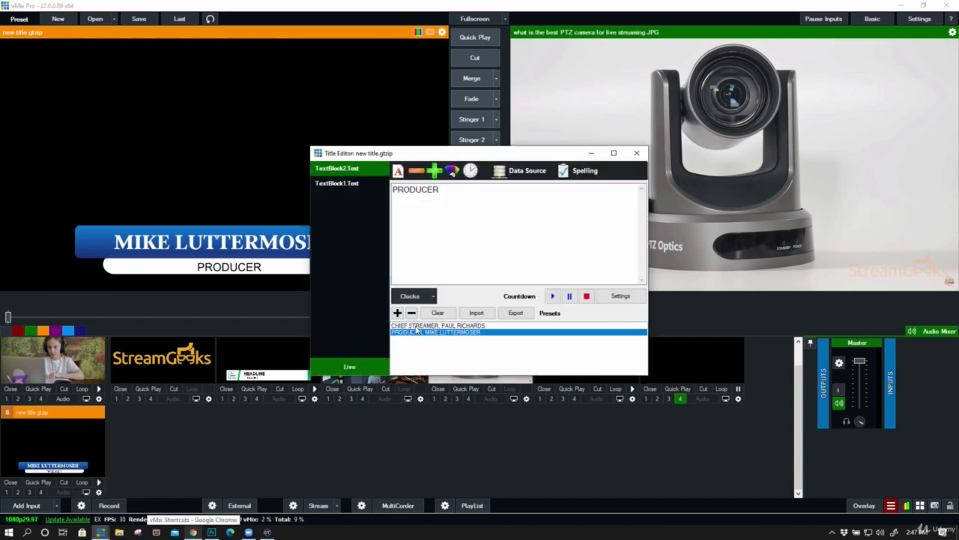
left_click(418, 326)
left_click(421, 332)
left_click(423, 326)
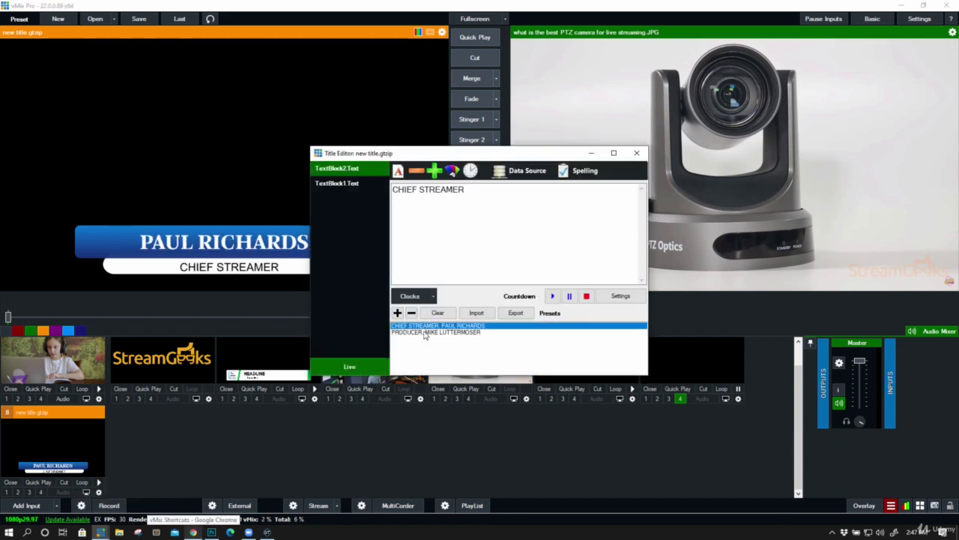
left_click(423, 333)
left_click(424, 326)
left_click(426, 332)
left_click(425, 326)
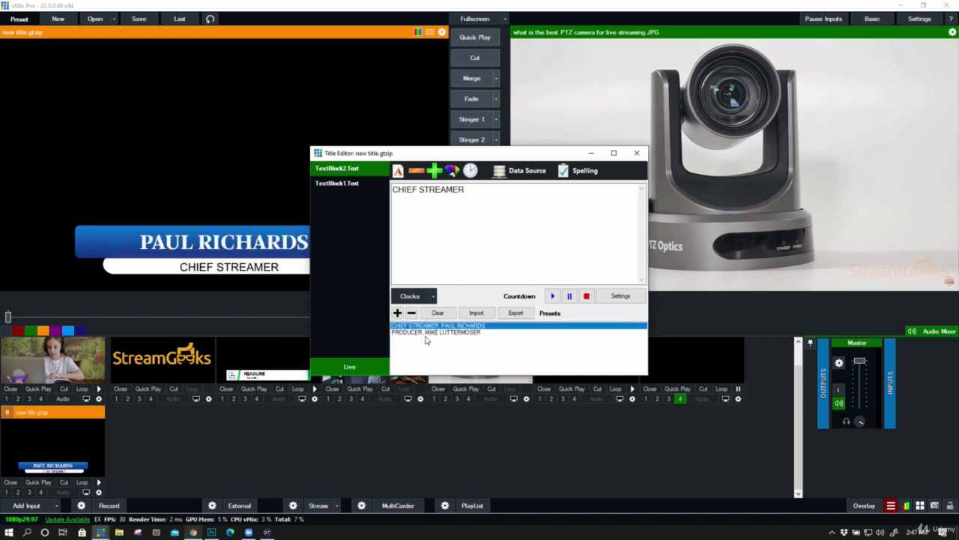
left_click(426, 332)
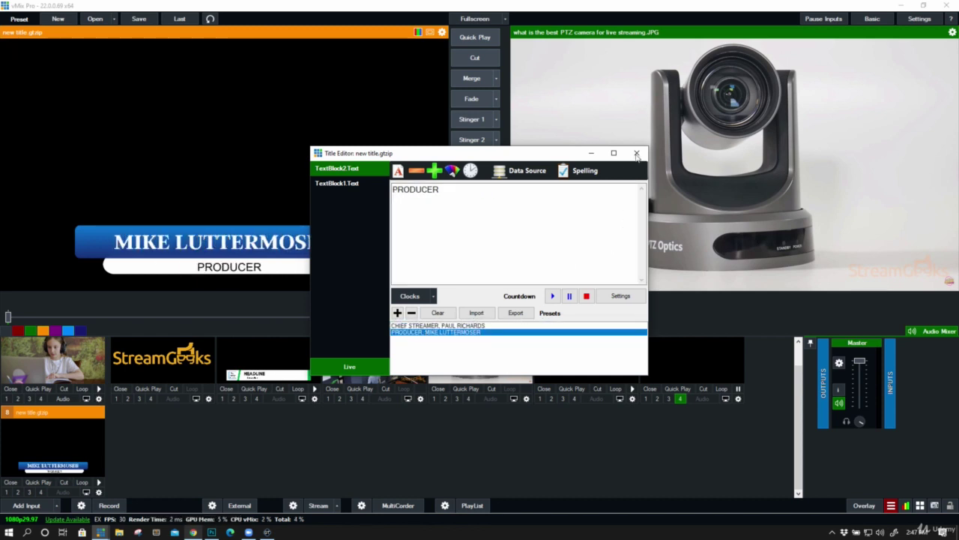
left_click(636, 153)
Fly the PRODUCER lower third onto the output, then trigger its TransitionOut
right_click(79, 425)
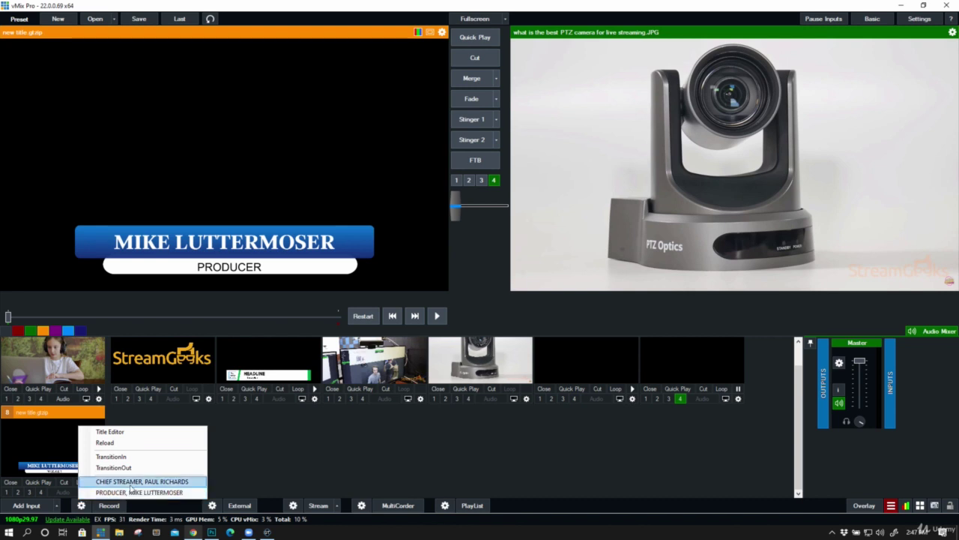
left_click(133, 493)
left_click(41, 492)
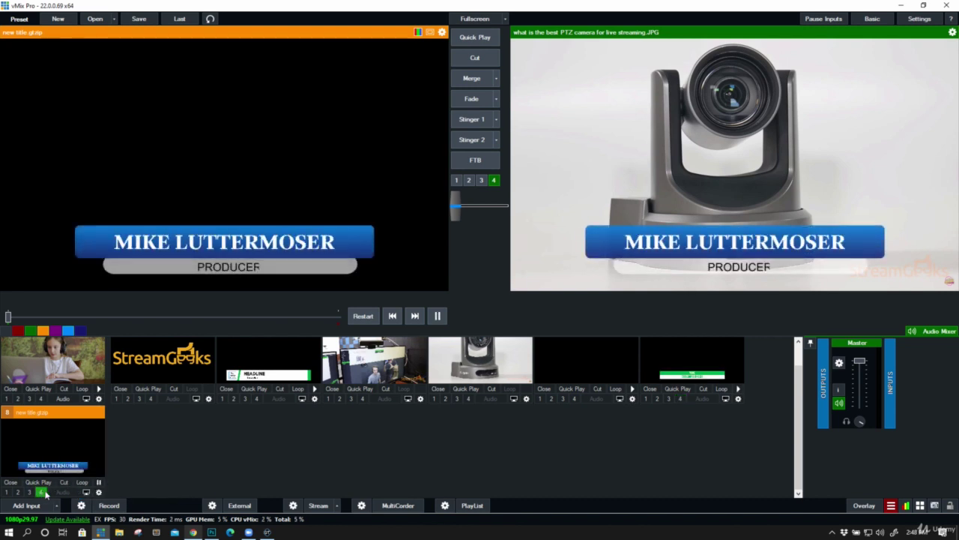
right_click(64, 446)
left_click(93, 483)
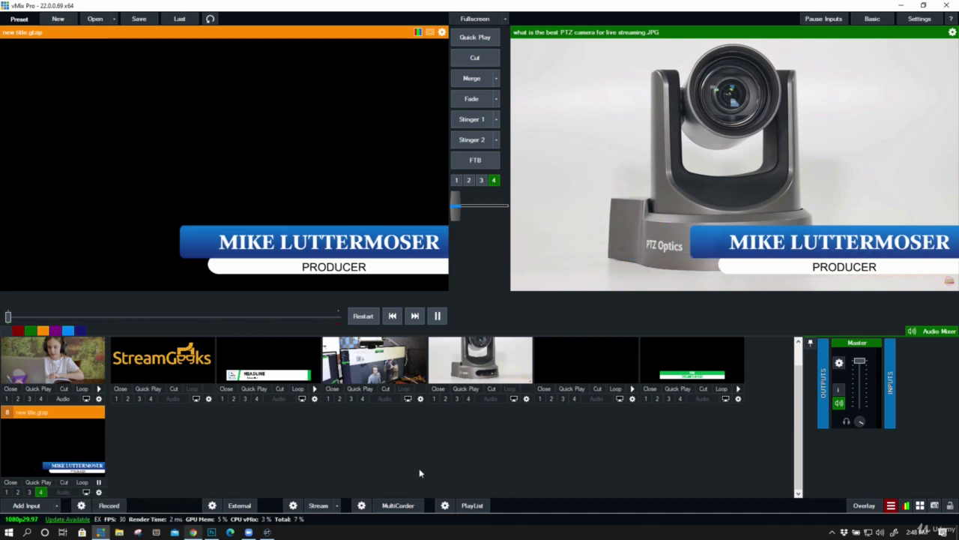